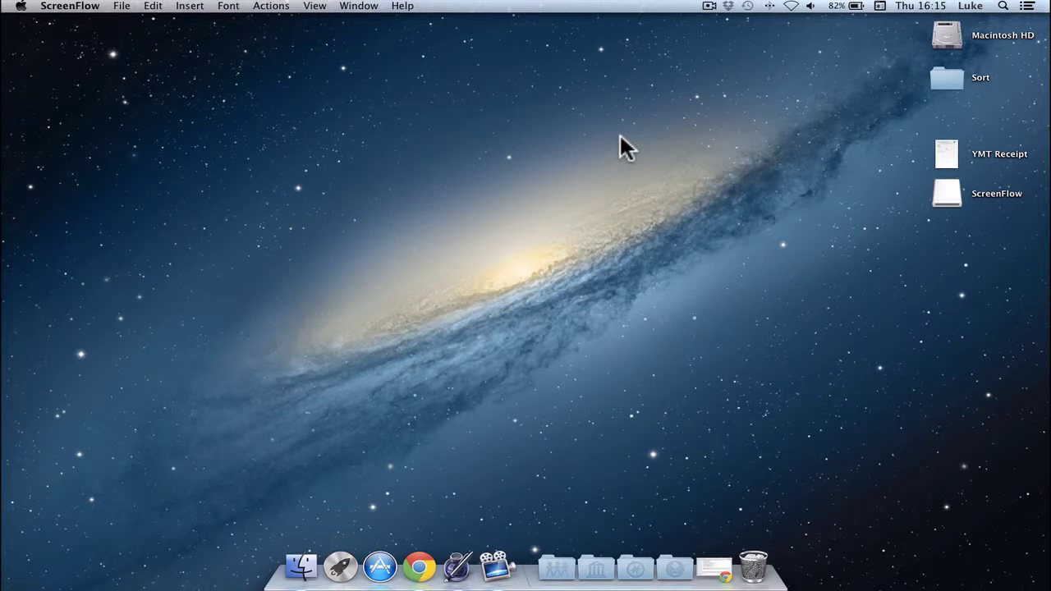
Step: Launch Pages and scroll through the iCloud document grid, then back to the top
click(456, 568)
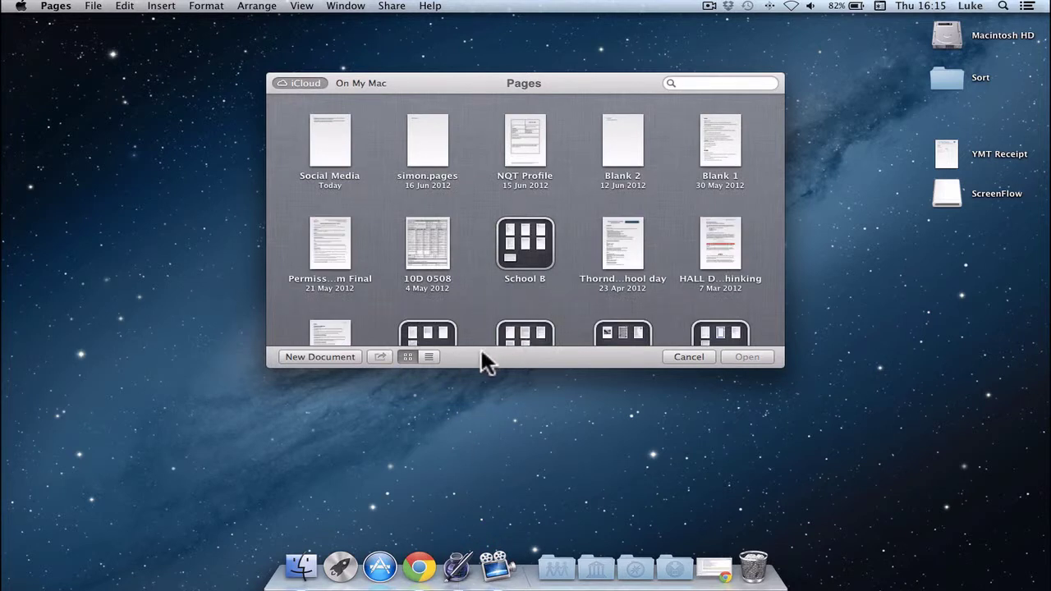
scroll(474, 293, down, 3)
scroll(474, 287, down, 3)
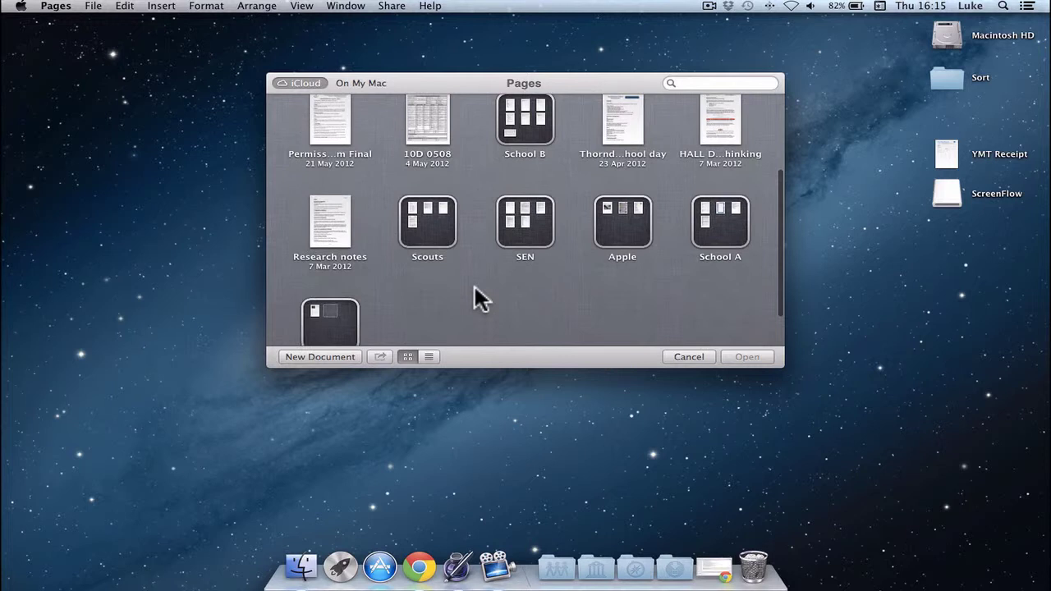
scroll(475, 287, up, 5)
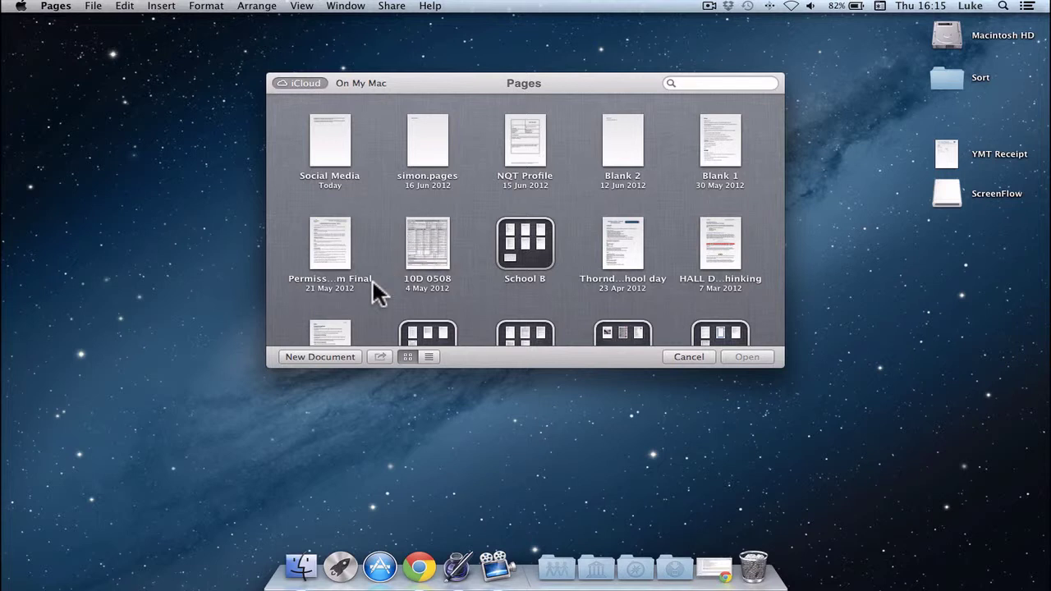
Step: Create a document from the Blank template and type 'Hello John'
click(310, 356)
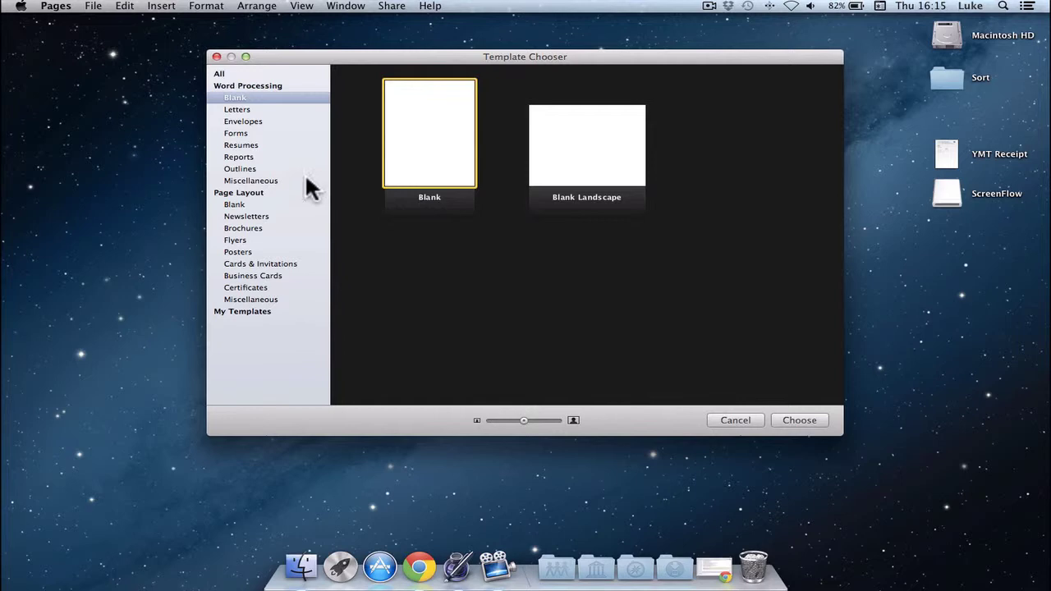
double_click(437, 143)
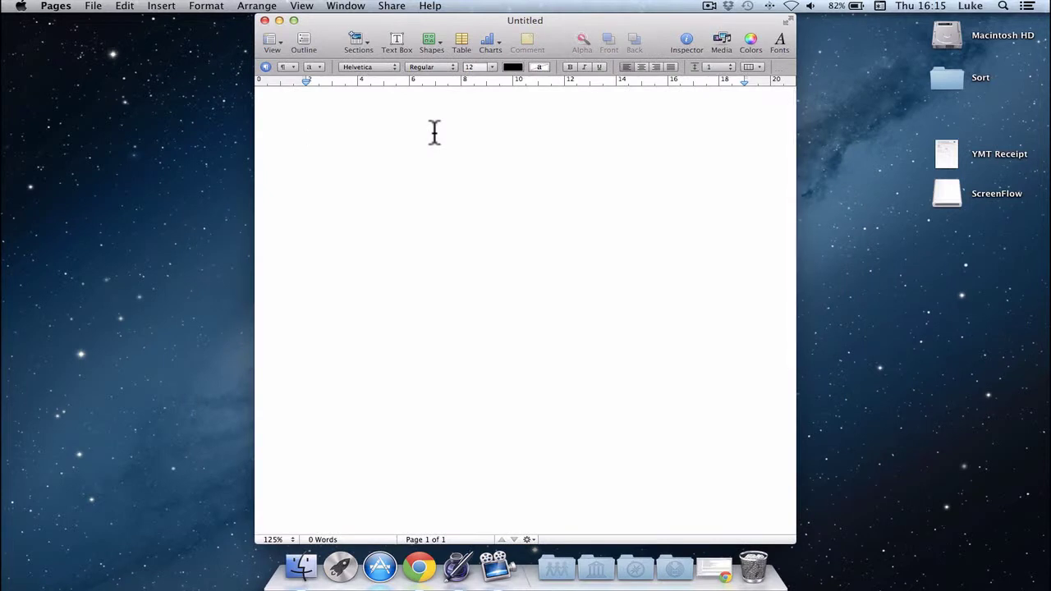
text(Hello J)
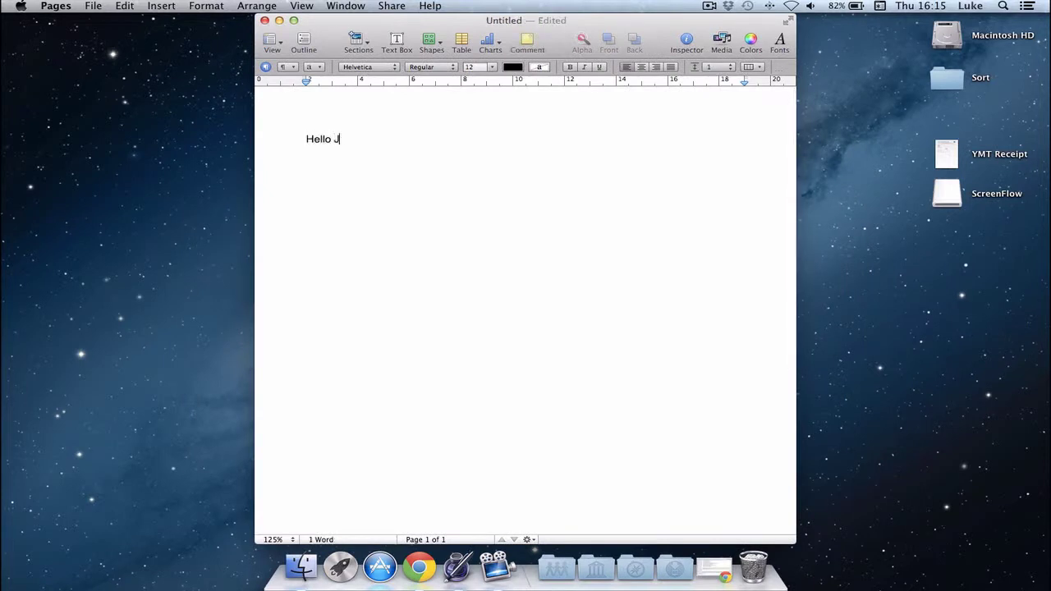
text(ohn)
Step: Rename the document to 'Letter to John' from the title menu
click(577, 21)
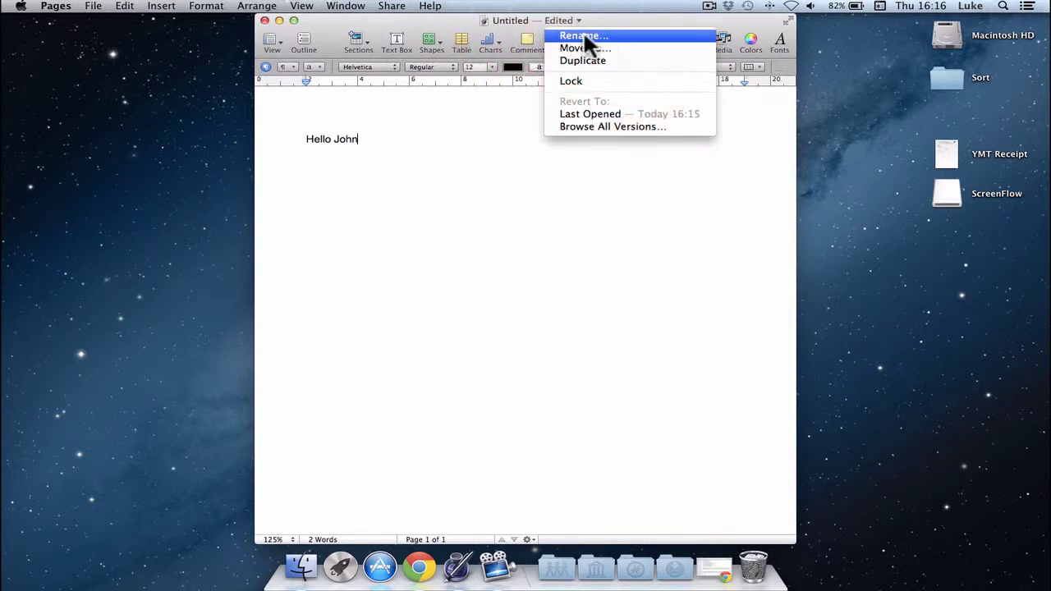
click(584, 37)
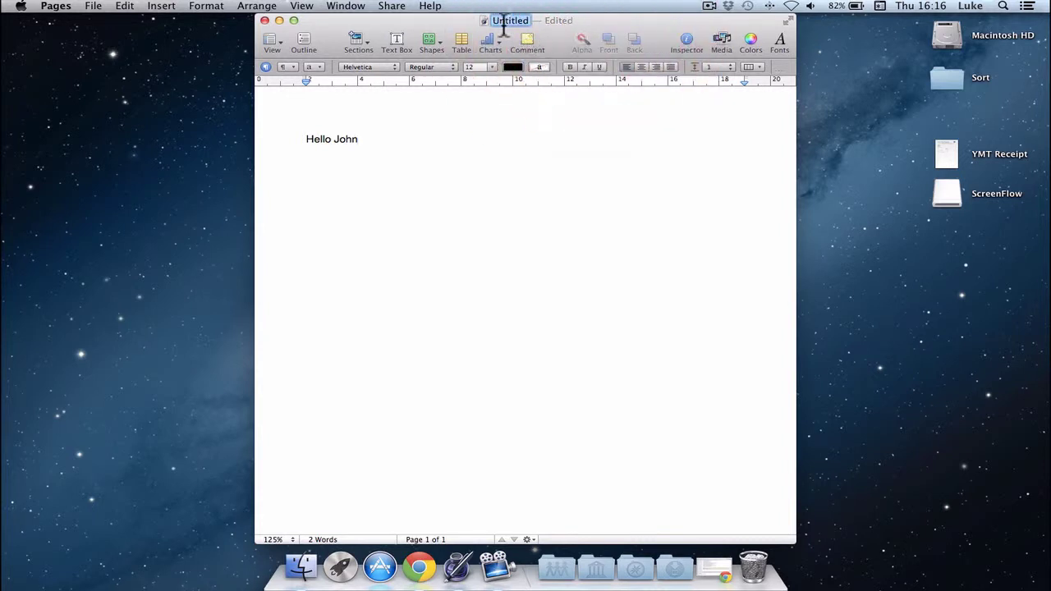
text(Le)
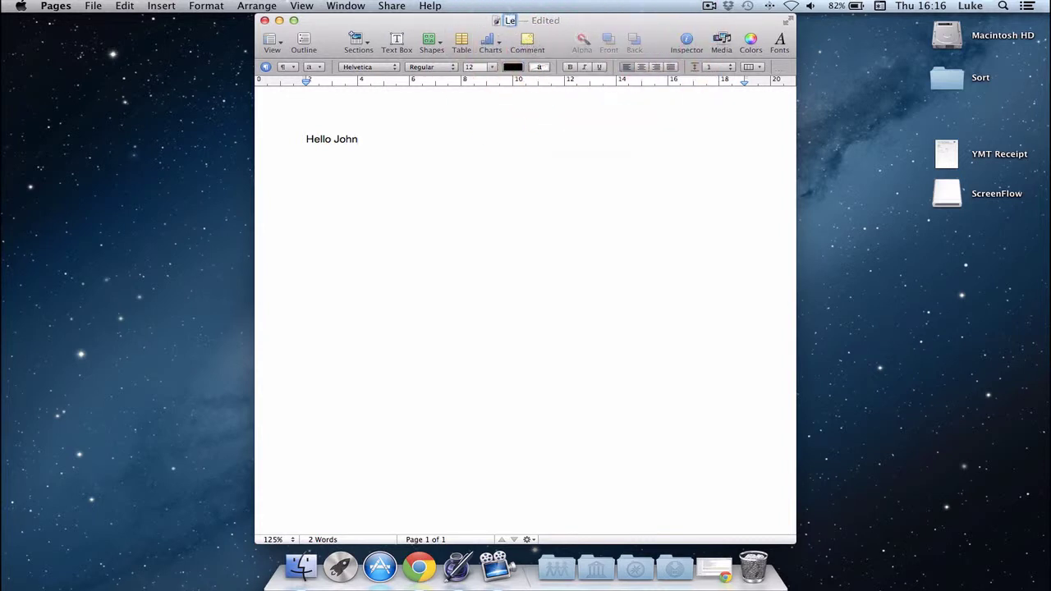
text(tter to John)
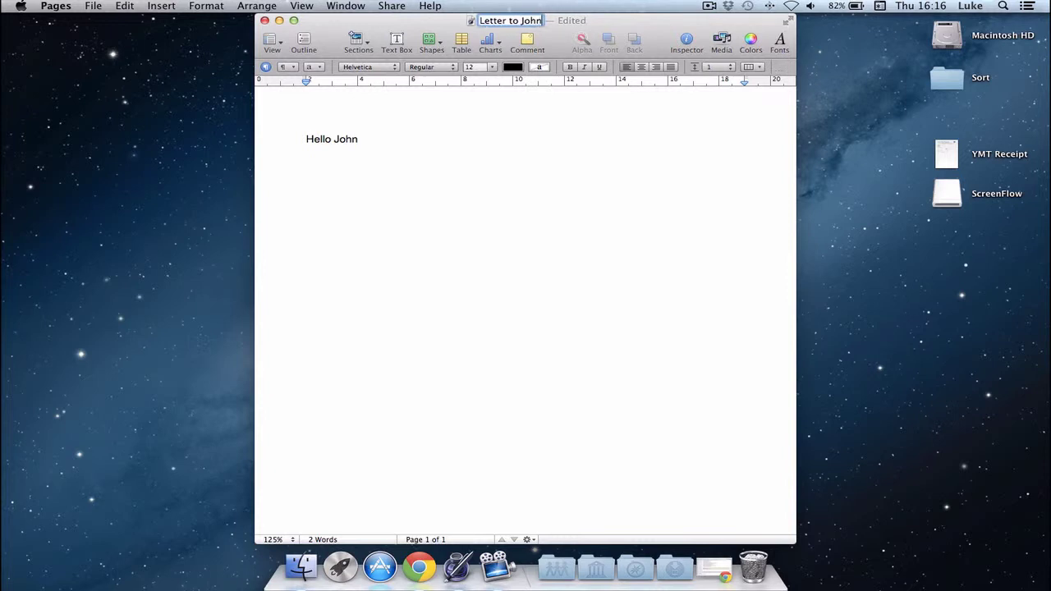
key(Return)
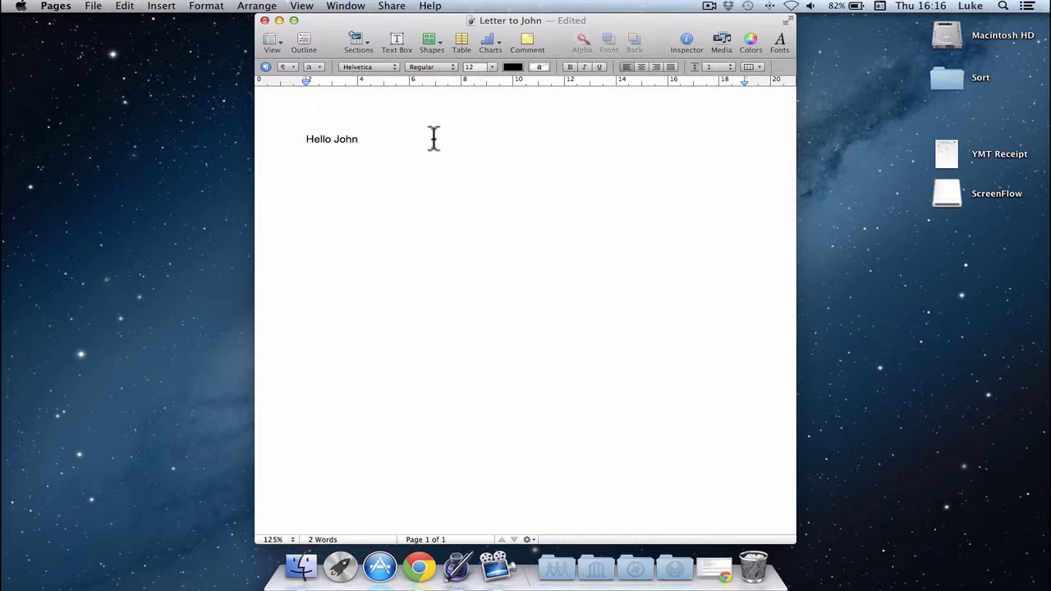
Step: Close the letter, reopen the iCloud browser, and cancel dragging Letter to John out of iCloud
click(264, 21)
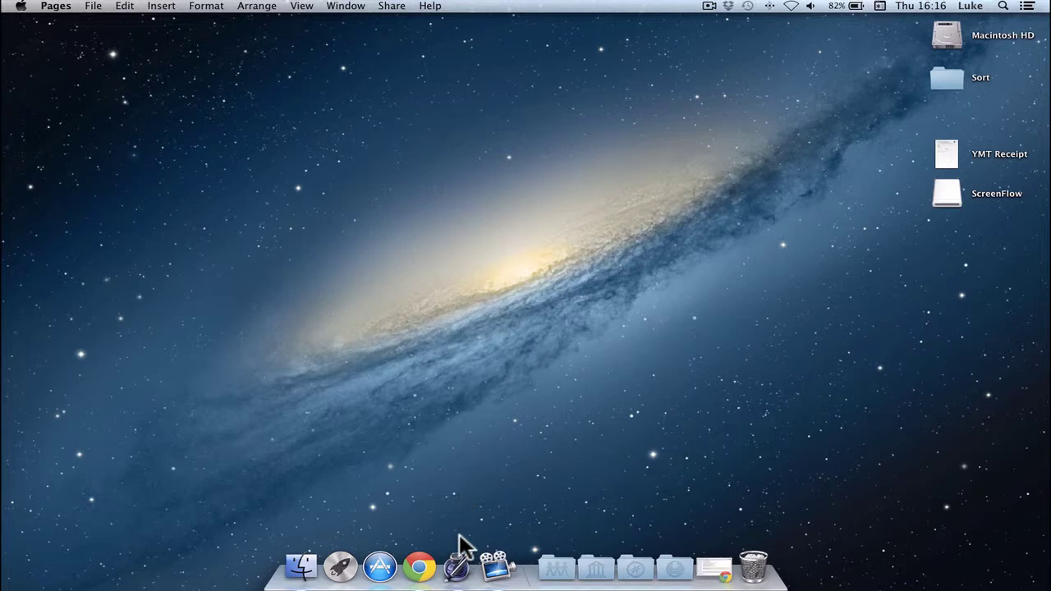
click(460, 572)
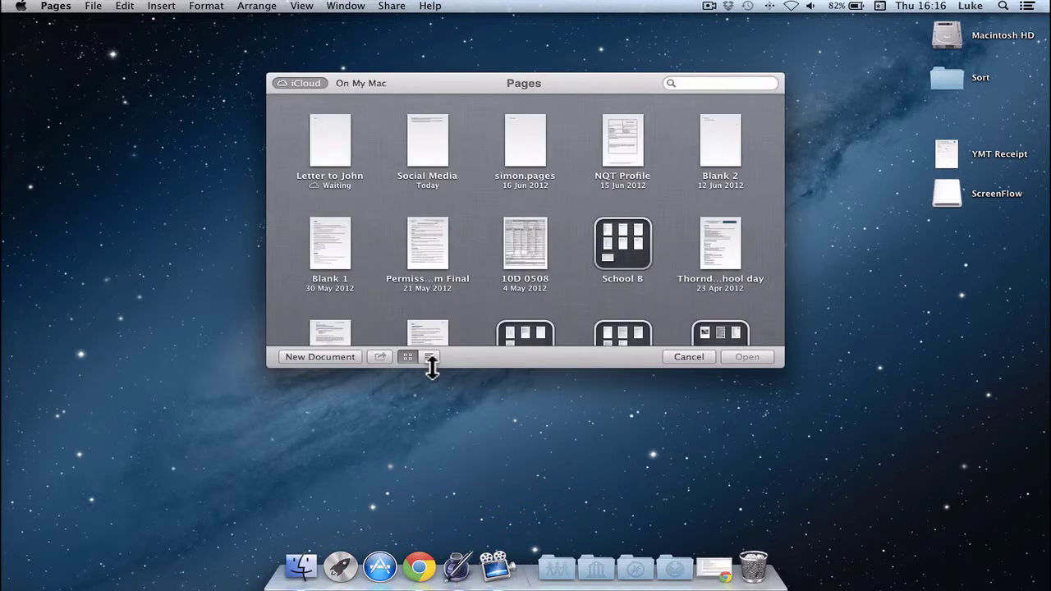
click(330, 146)
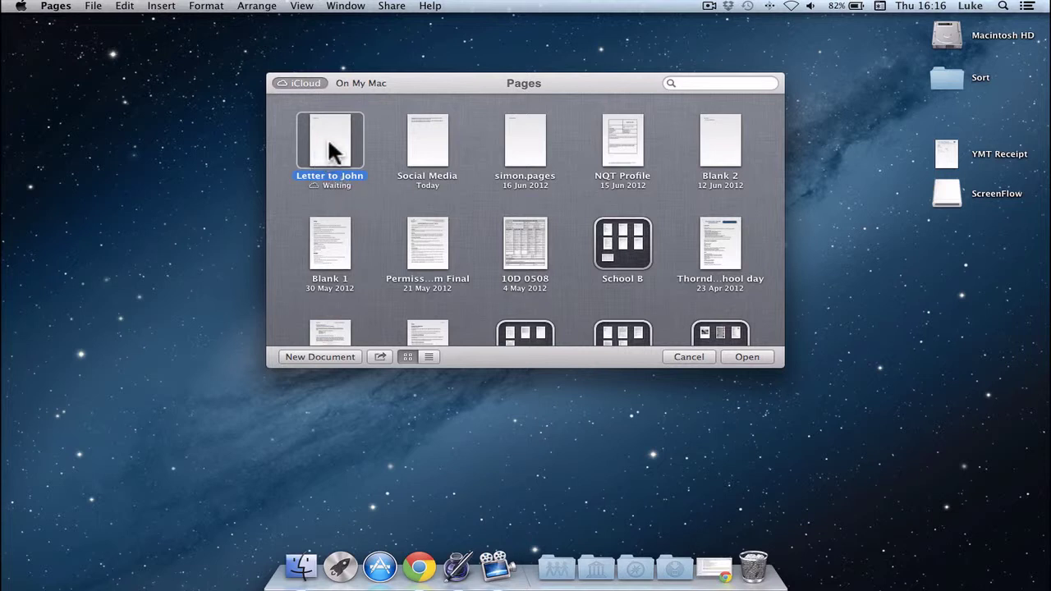
drag(333, 152, 159, 136)
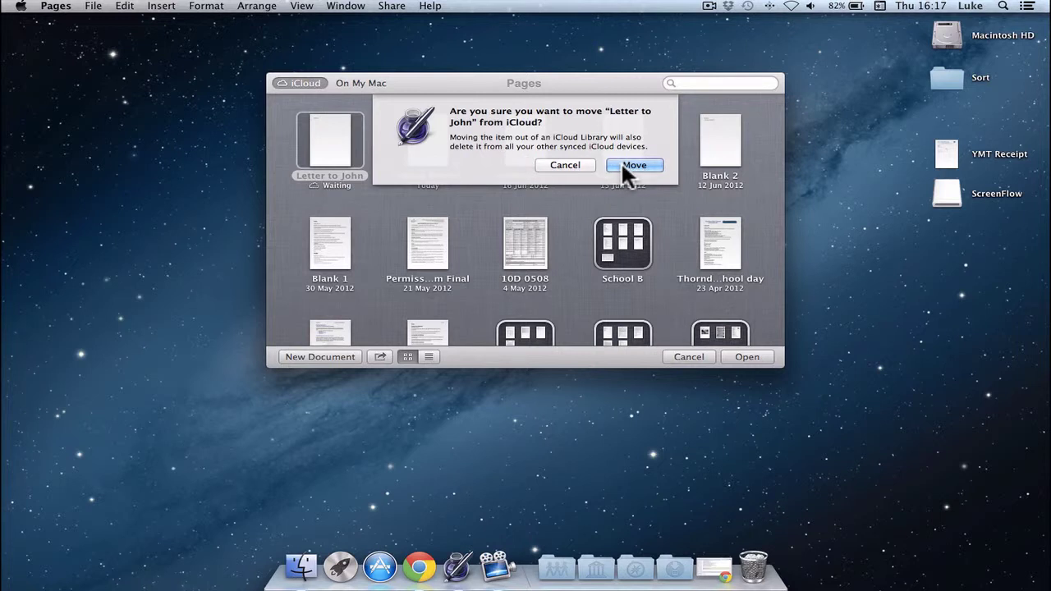
click(557, 161)
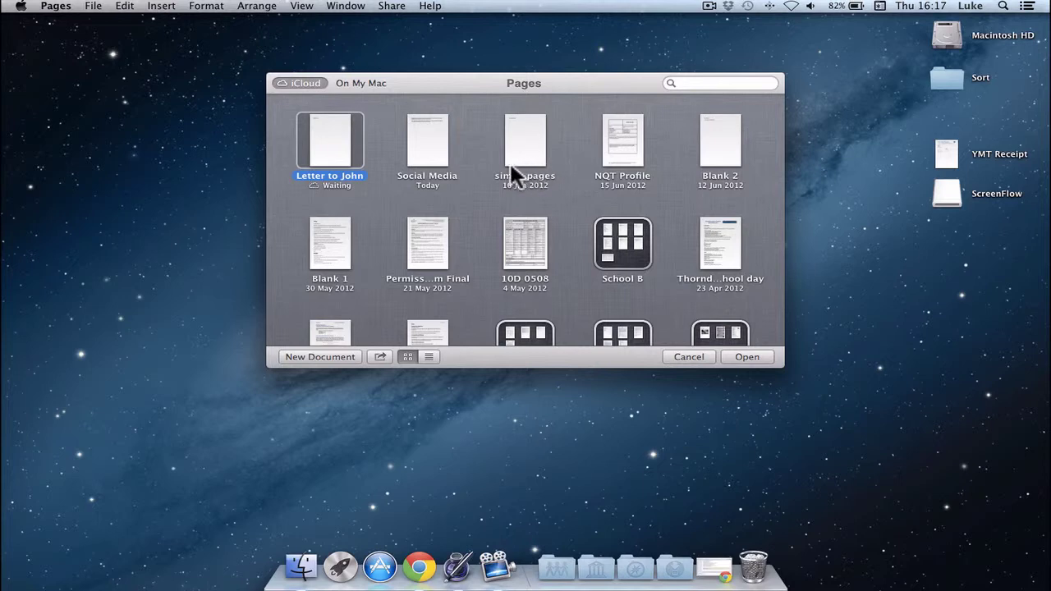
Step: Reopen Letter to John, add the line 'How are you?' and save
double_click(331, 145)
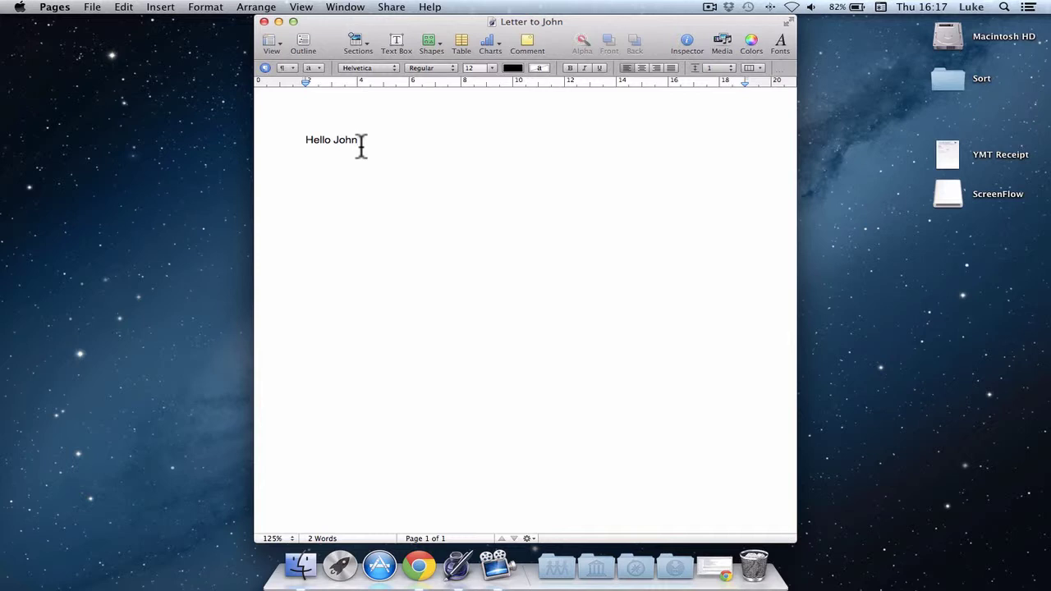
key(Return)
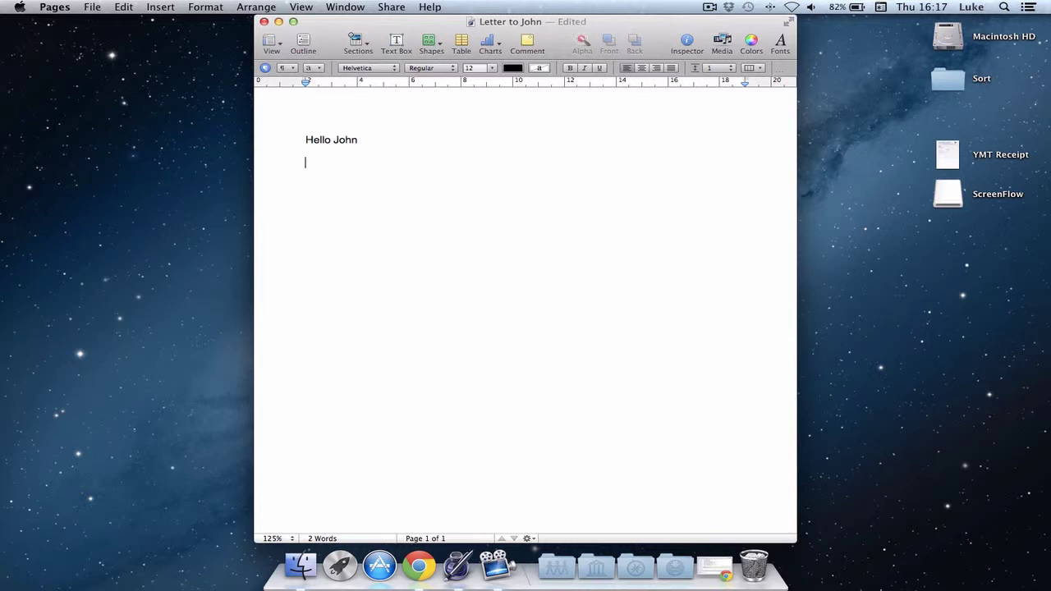
text(How are you?)
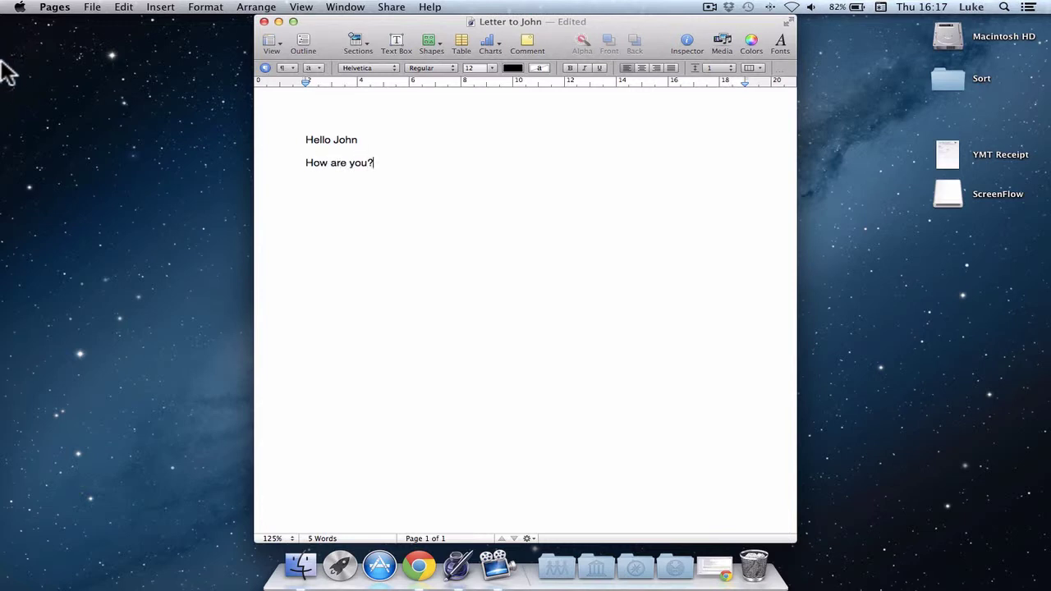
click(92, 15)
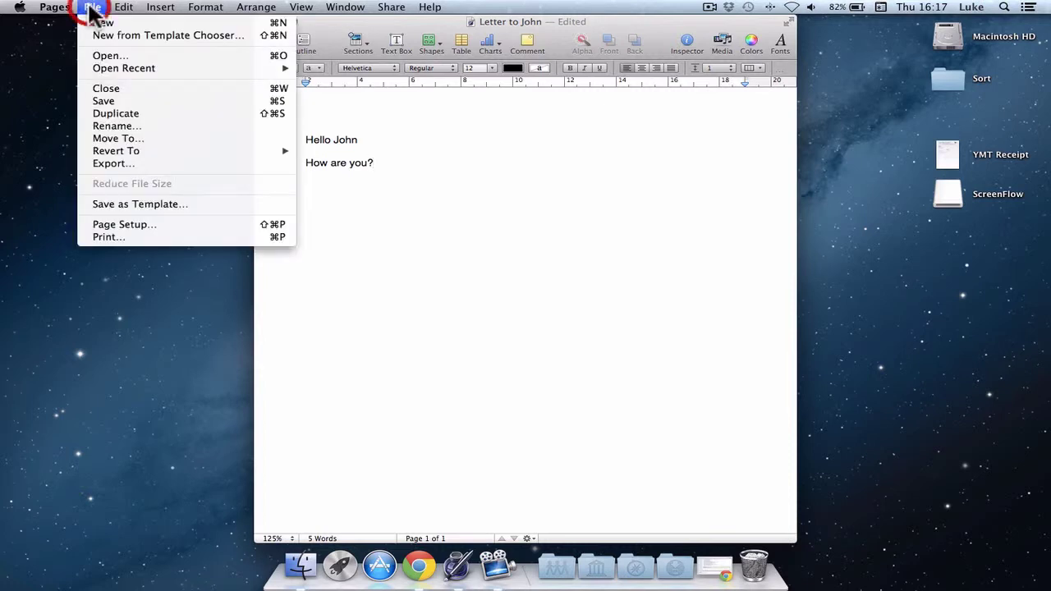
click(118, 98)
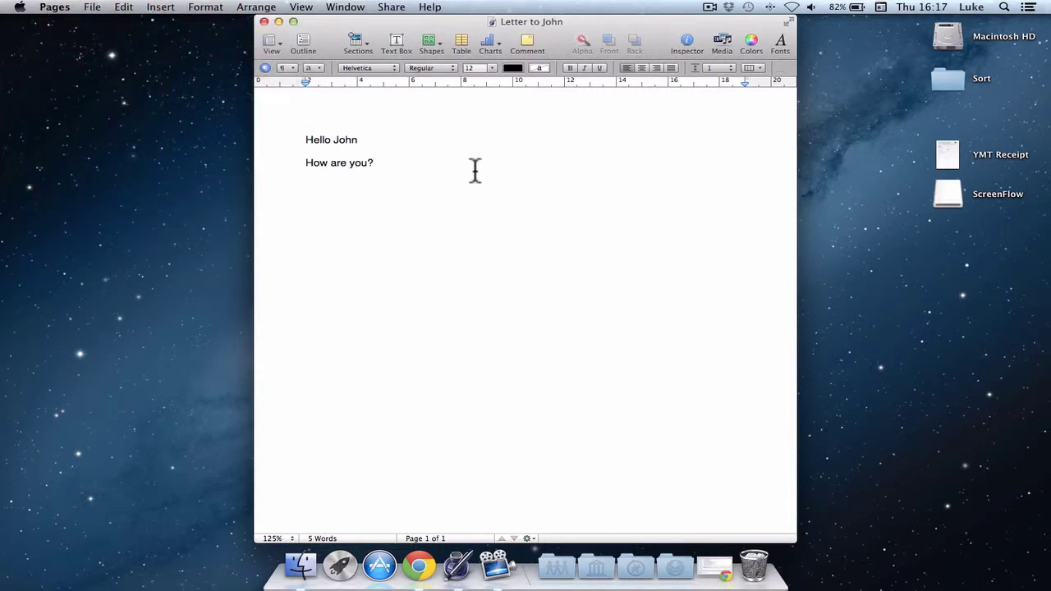
Step: Add the line 'See you later' and save the letter again
key(Return)
text(See you later)
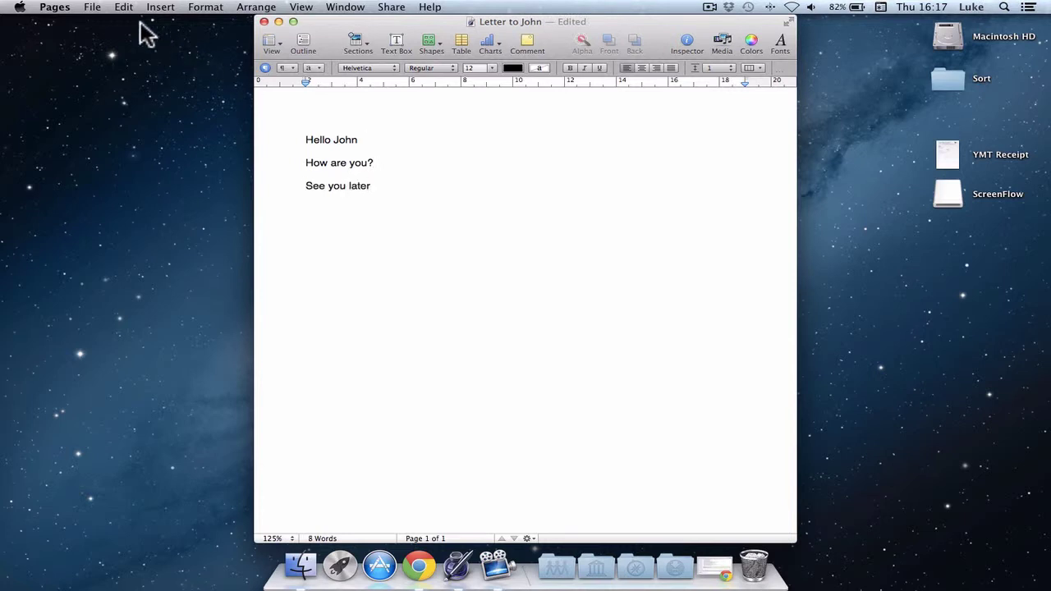
click(92, 7)
click(103, 100)
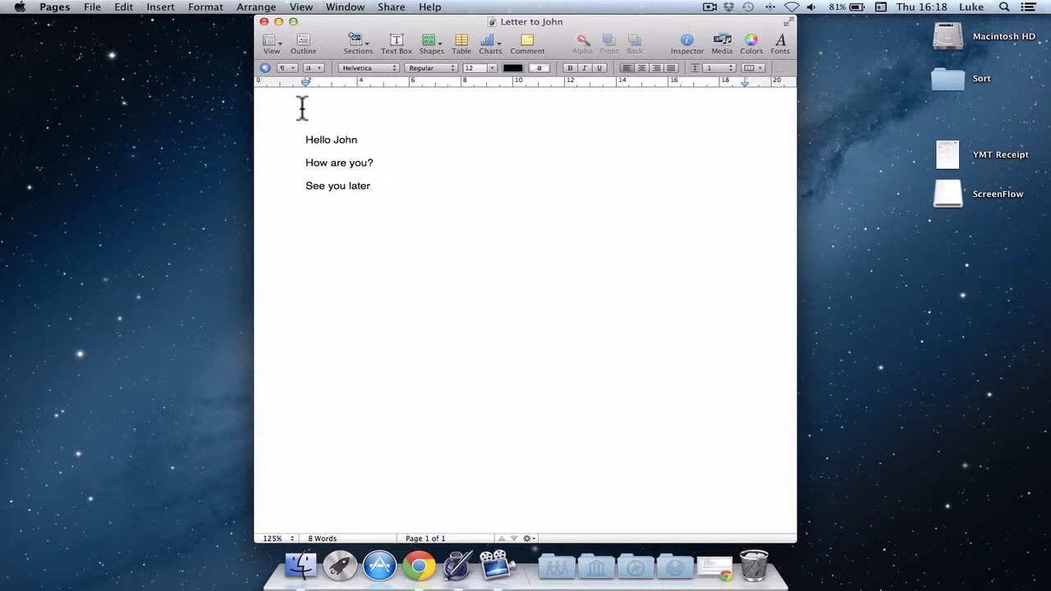
Step: Browse the letter's saved versions, viewing 16:15 and 16:17, then exit without restoring
click(92, 8)
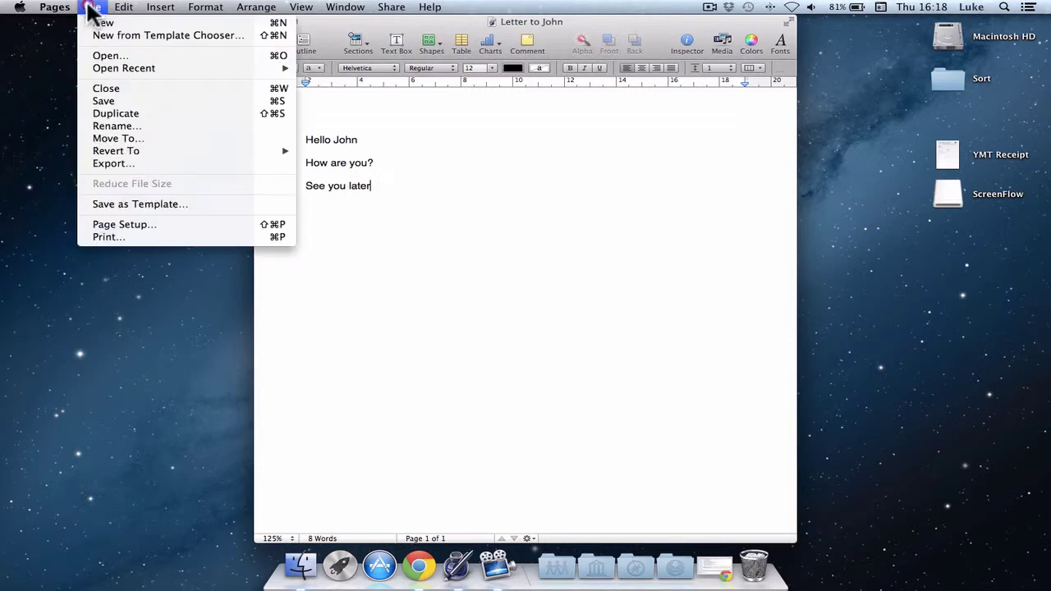
mouse_move(115, 152)
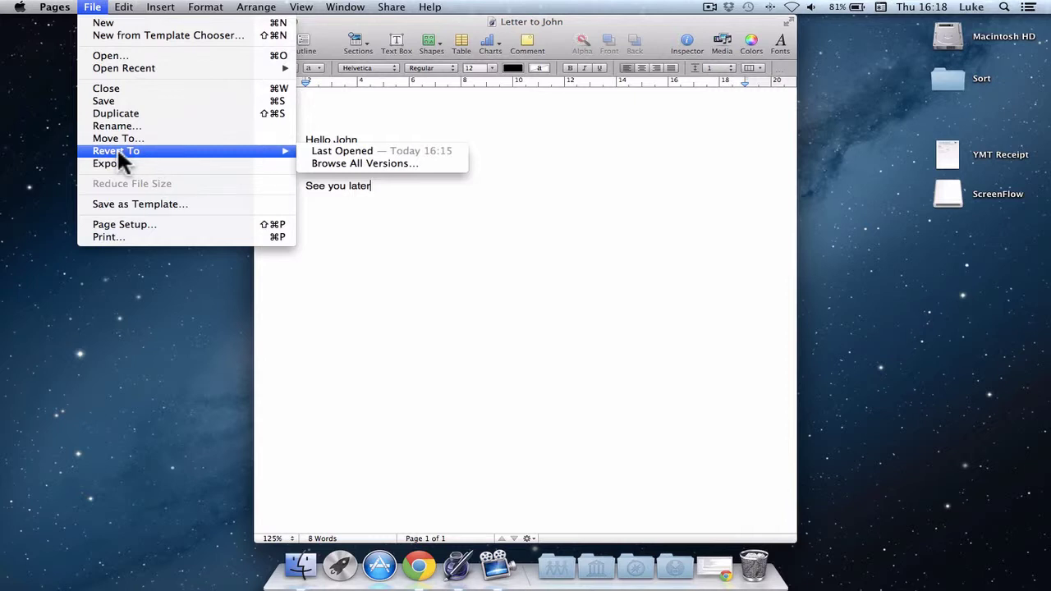
click(331, 161)
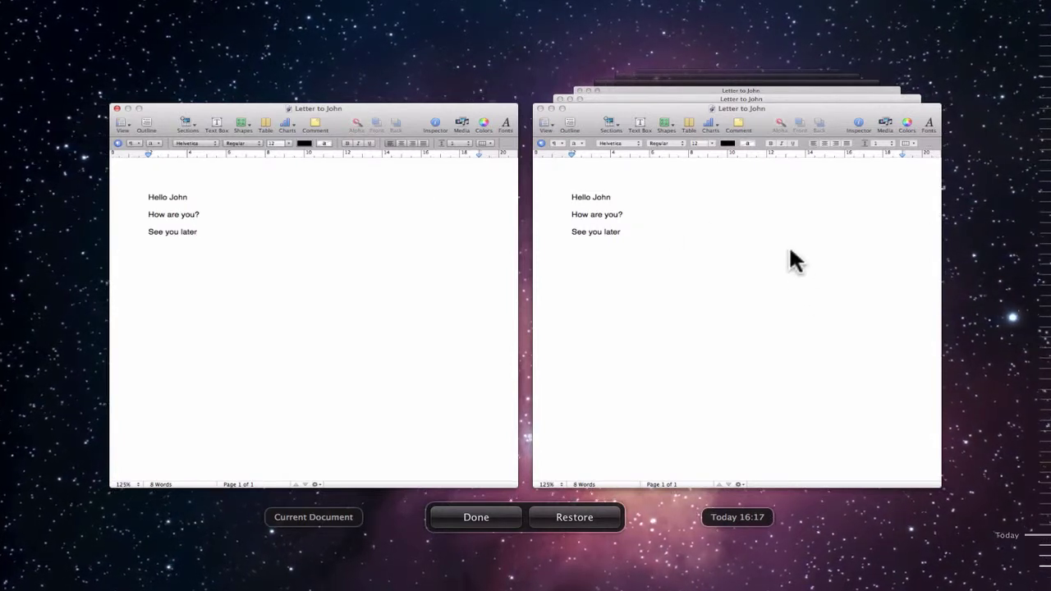
click(1034, 556)
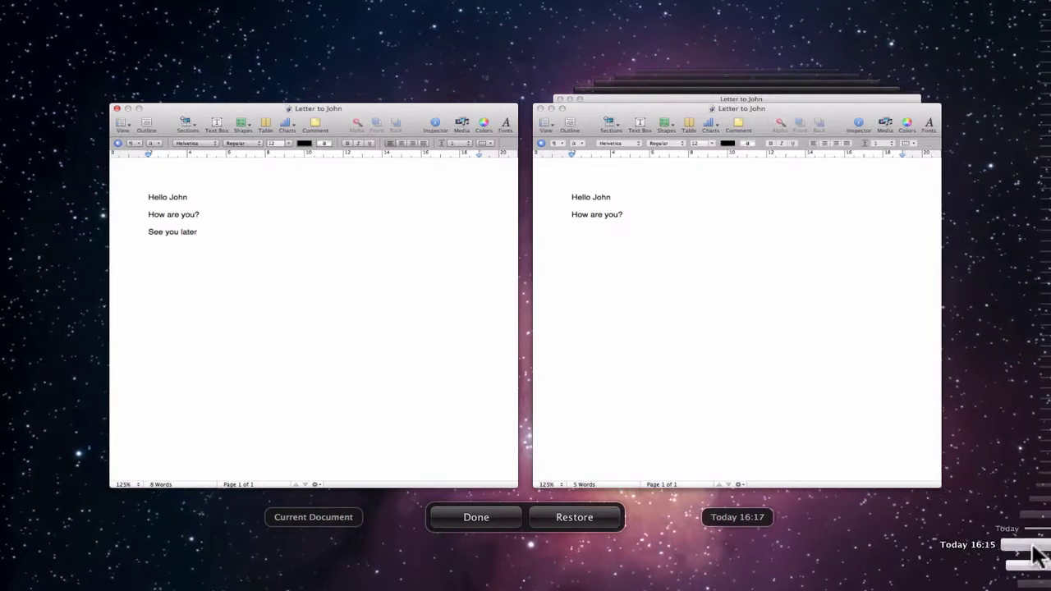
click(1027, 546)
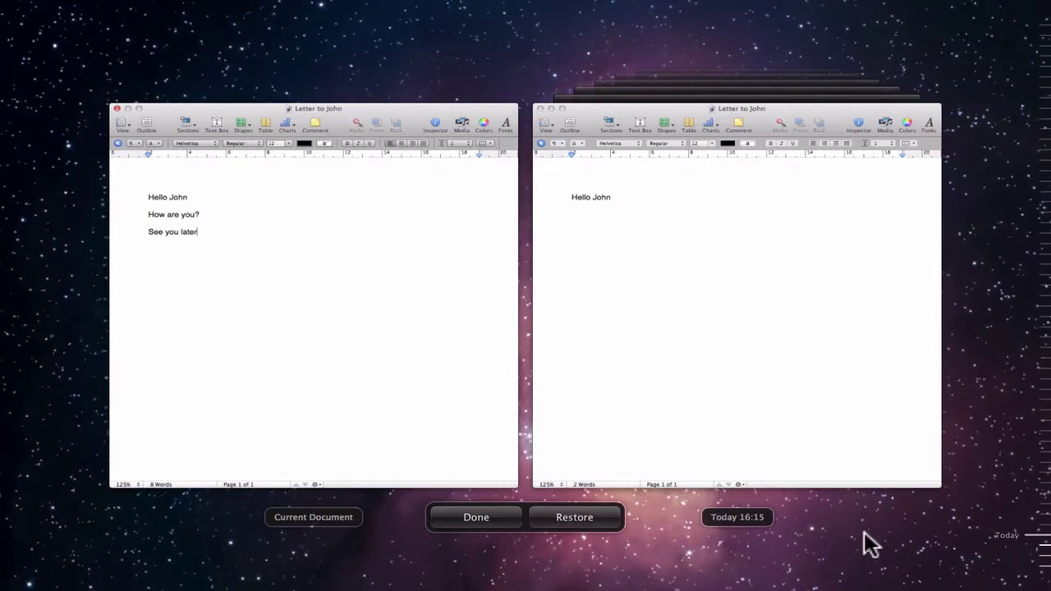
click(1037, 565)
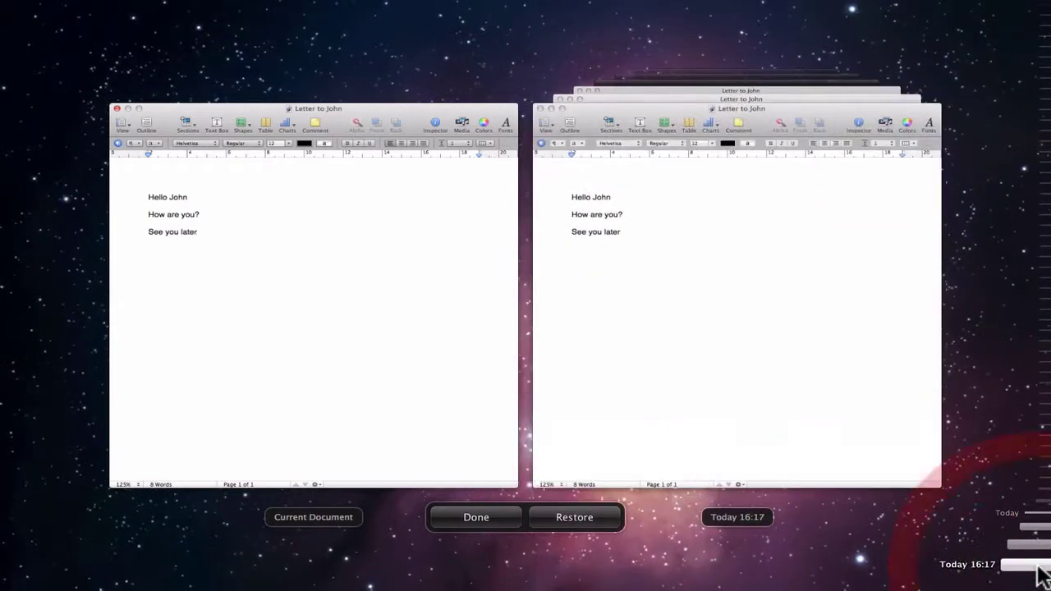
click(493, 517)
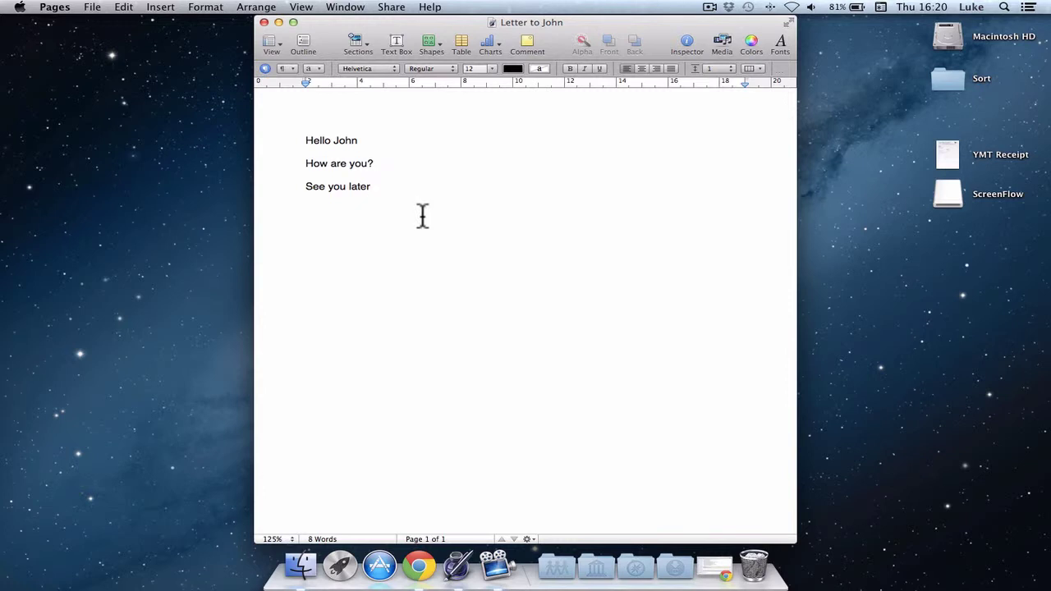
Step: Duplicate the letter and move the new window aside
click(90, 8)
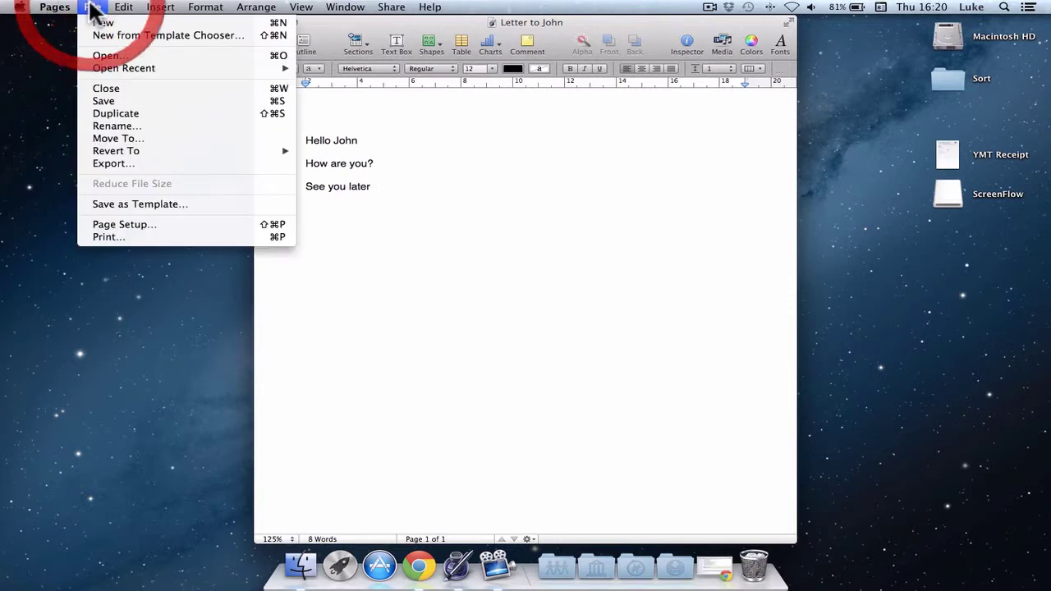
click(108, 114)
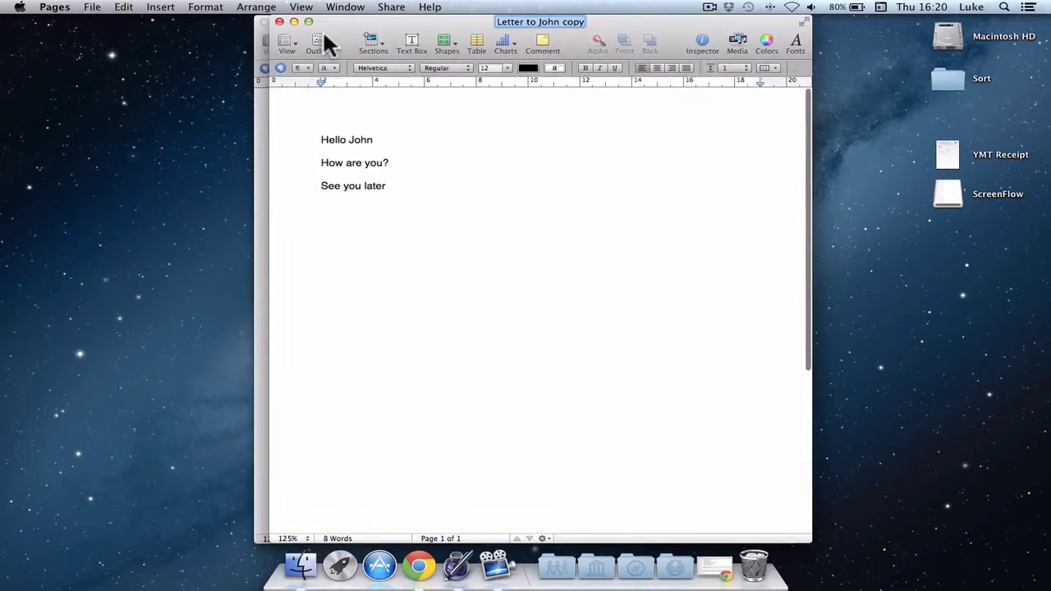
mouse_move(341, 26)
mouse_down()
mouse_move(465, 37)
mouse_move(325, 25)
mouse_up()
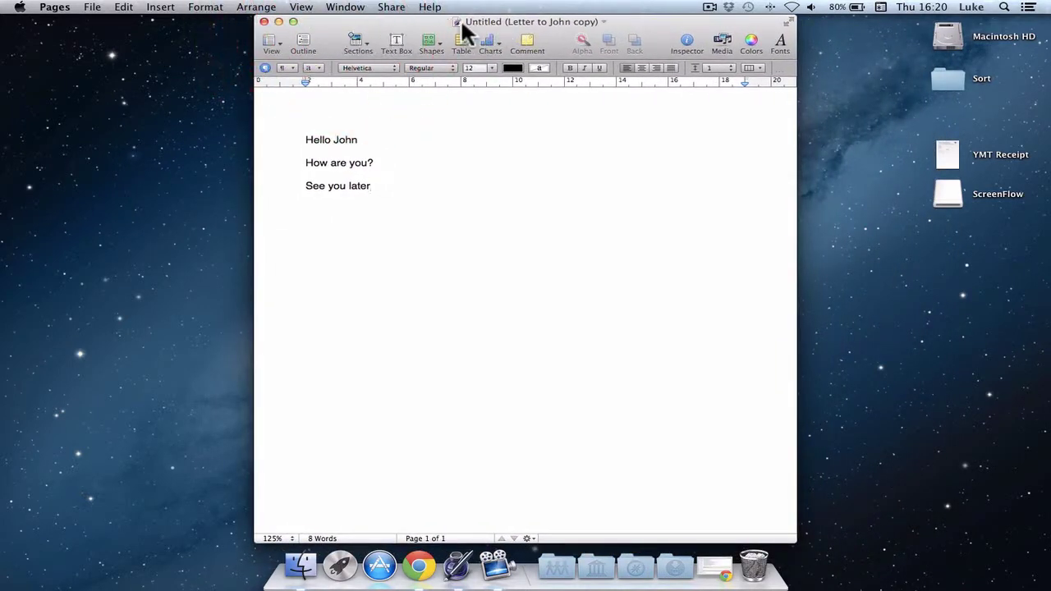
Step: Start renaming the duplicate, then abandon the rename by clicking in the page
click(603, 23)
click(614, 33)
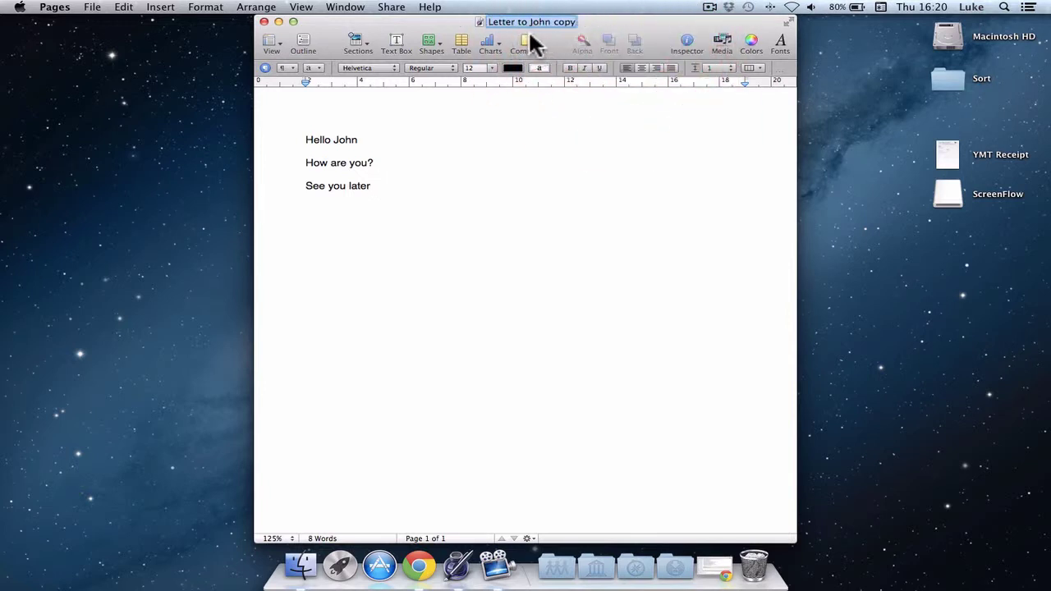
text(Letter 2)
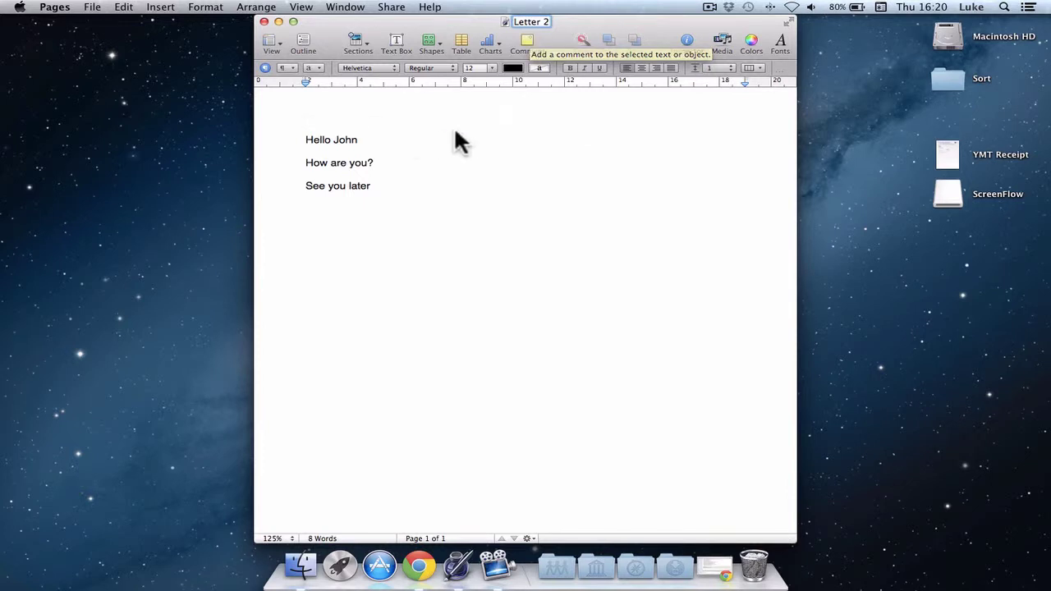
click(455, 128)
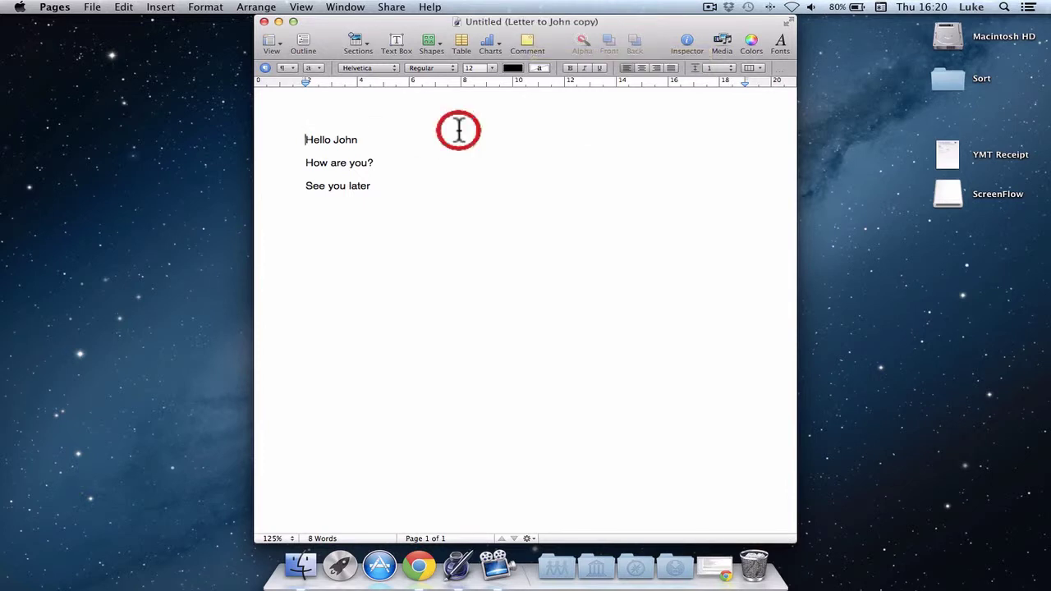
Step: Open Save for the duplicate, set the home folder as location, and expand the browser
click(90, 8)
click(125, 100)
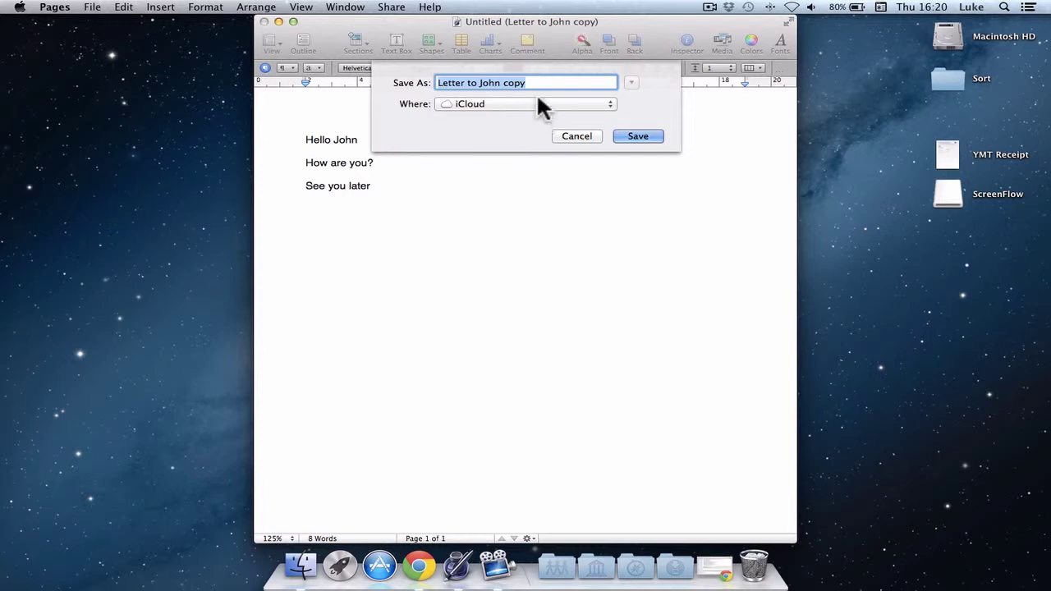
click(469, 103)
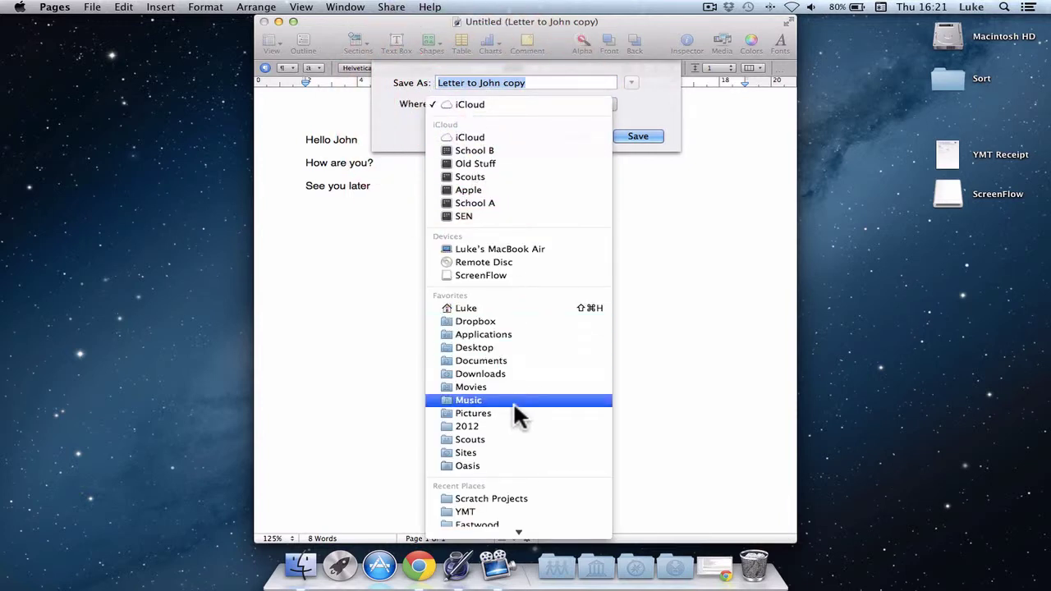
mouse_move(519, 532)
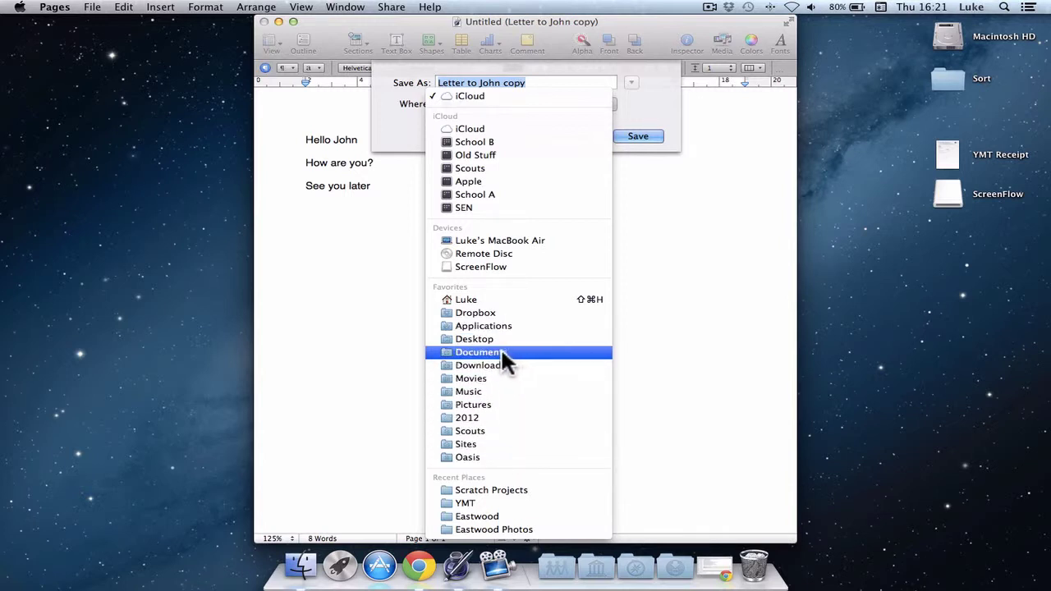
click(465, 299)
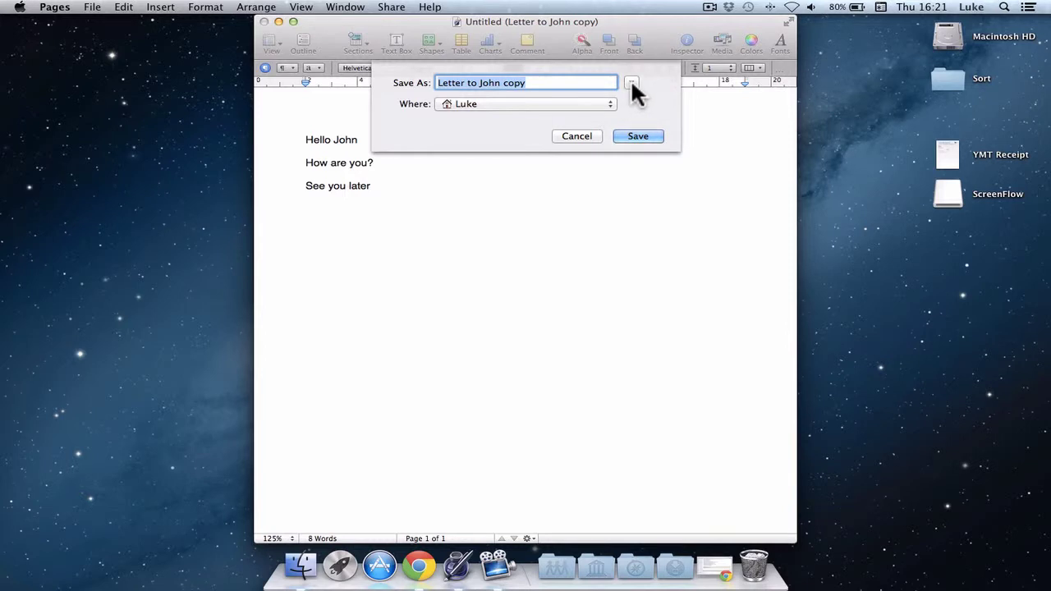
click(631, 83)
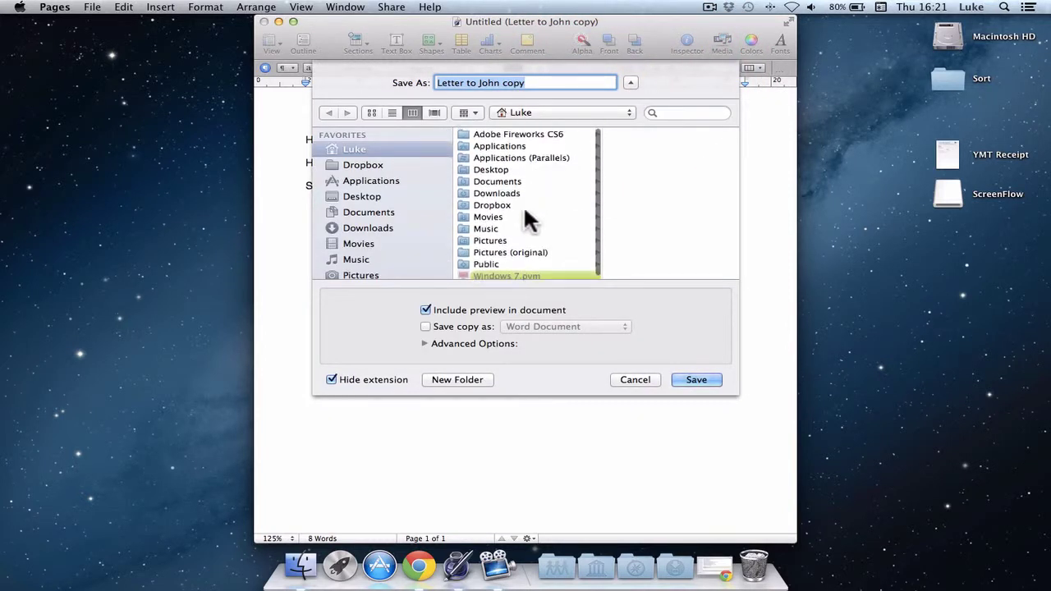
Step: Save 'Letter to John copy' into the Dropbox/2009 folder
click(499, 203)
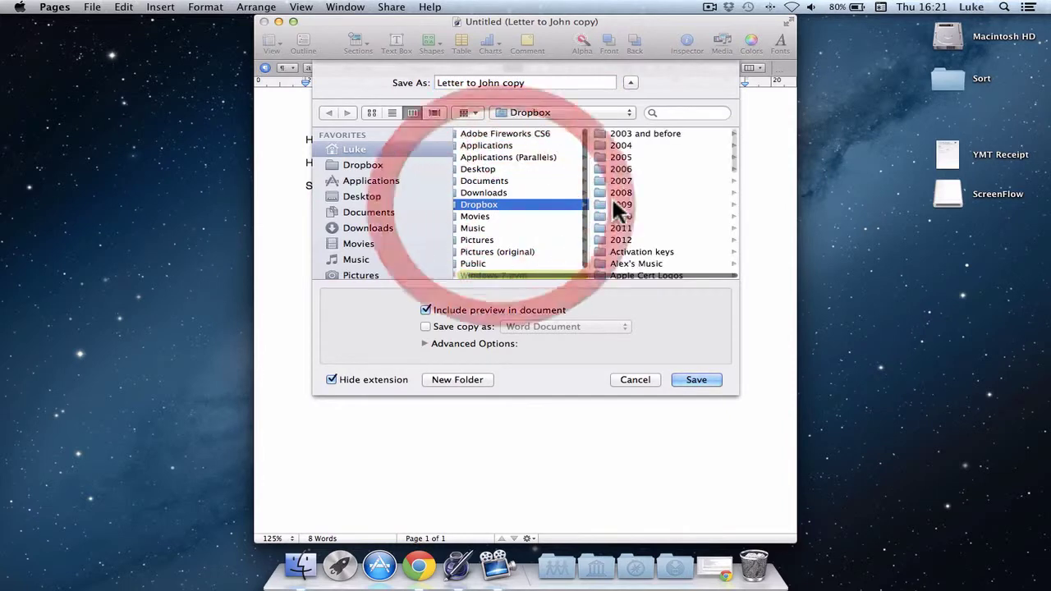
click(623, 204)
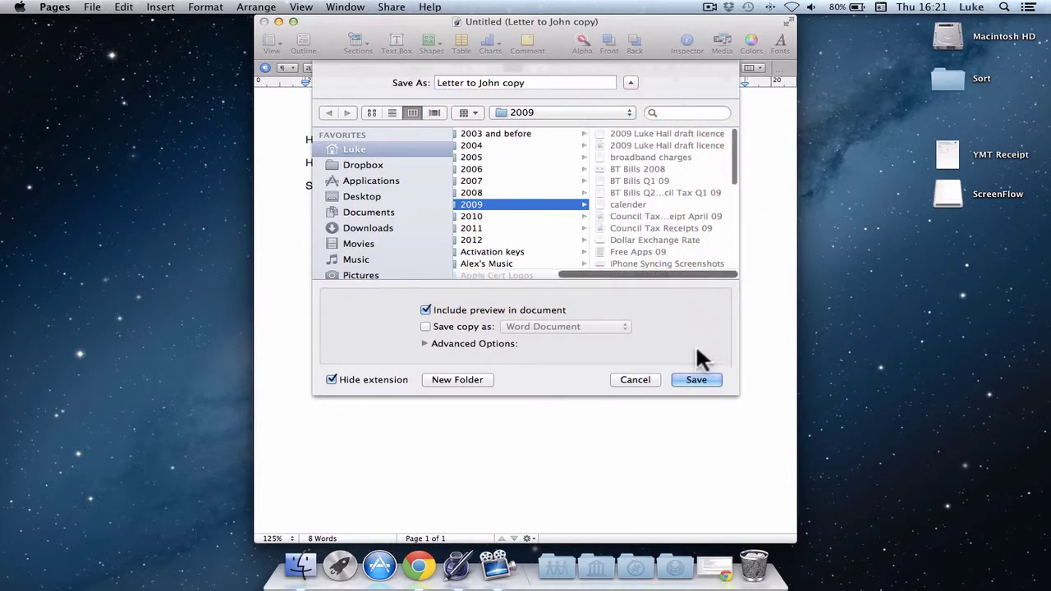
click(696, 380)
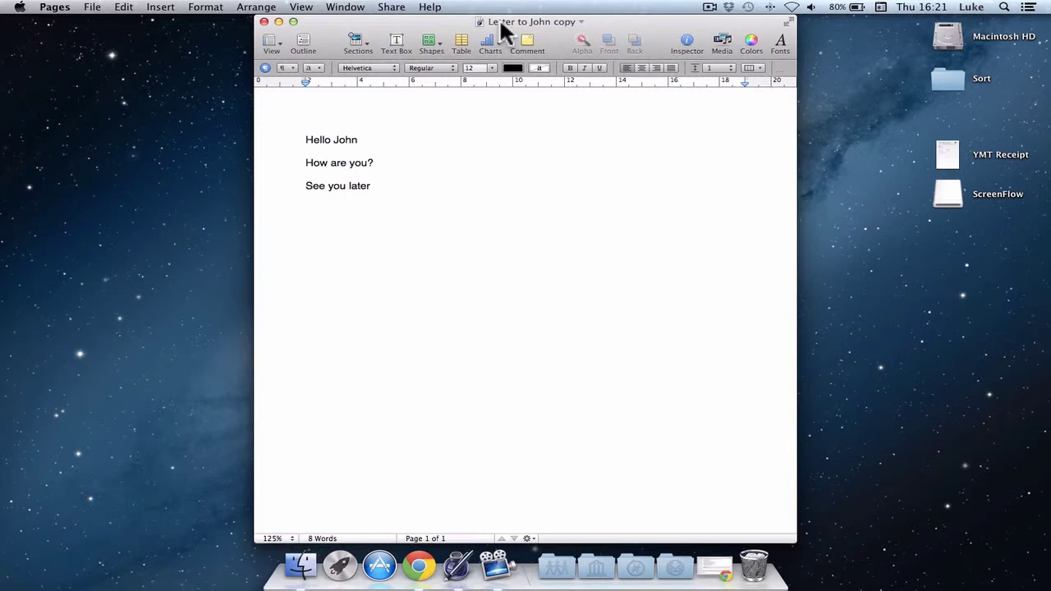
super+click(500, 25)
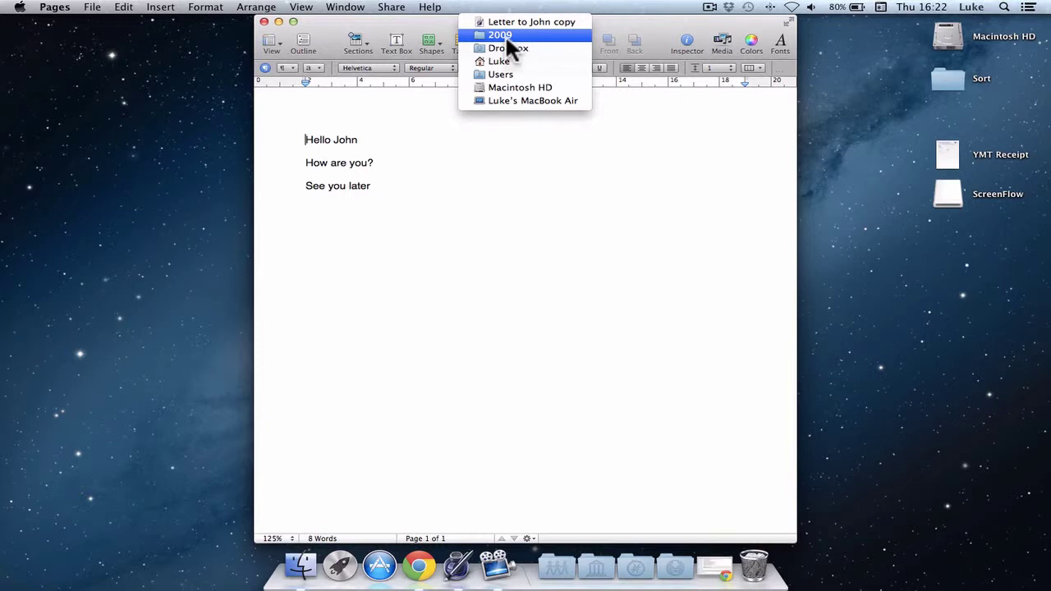
click(620, 33)
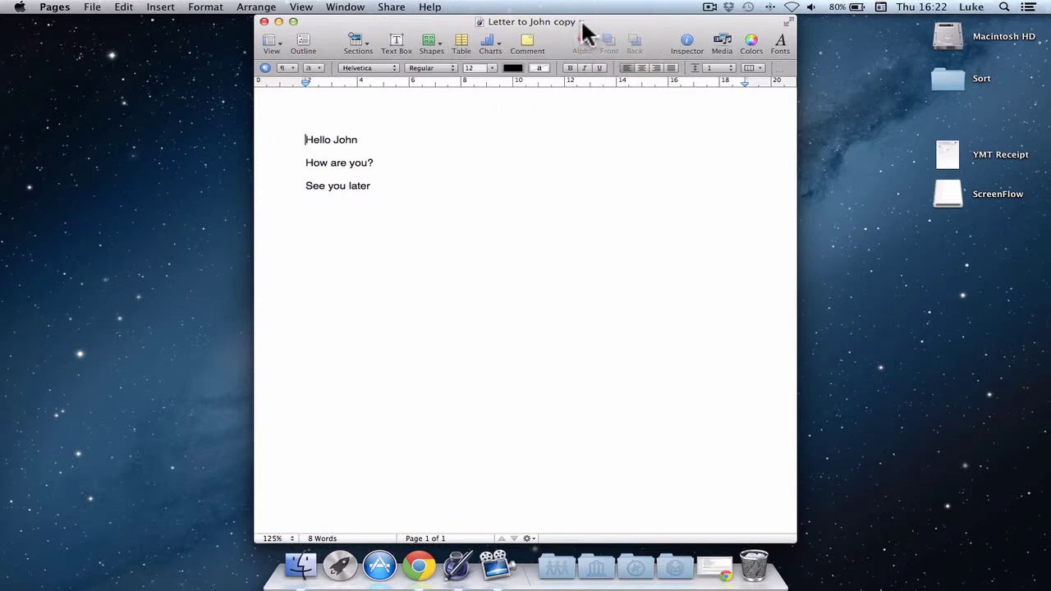
Step: Use Move To… > Other… to relocate the copy from Dropbox/2009 to Dropbox/2012
click(581, 24)
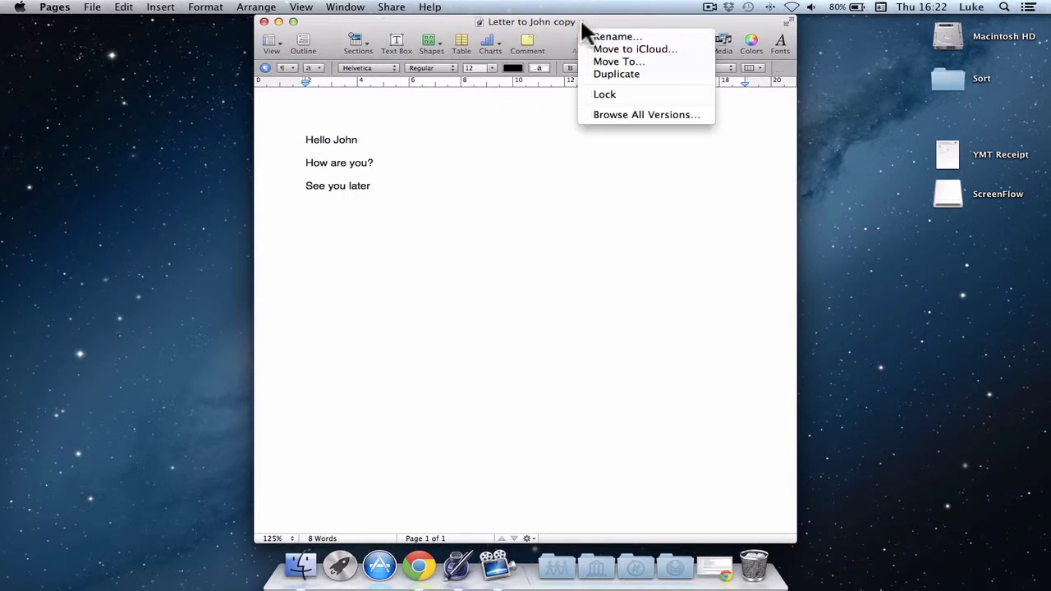
click(619, 62)
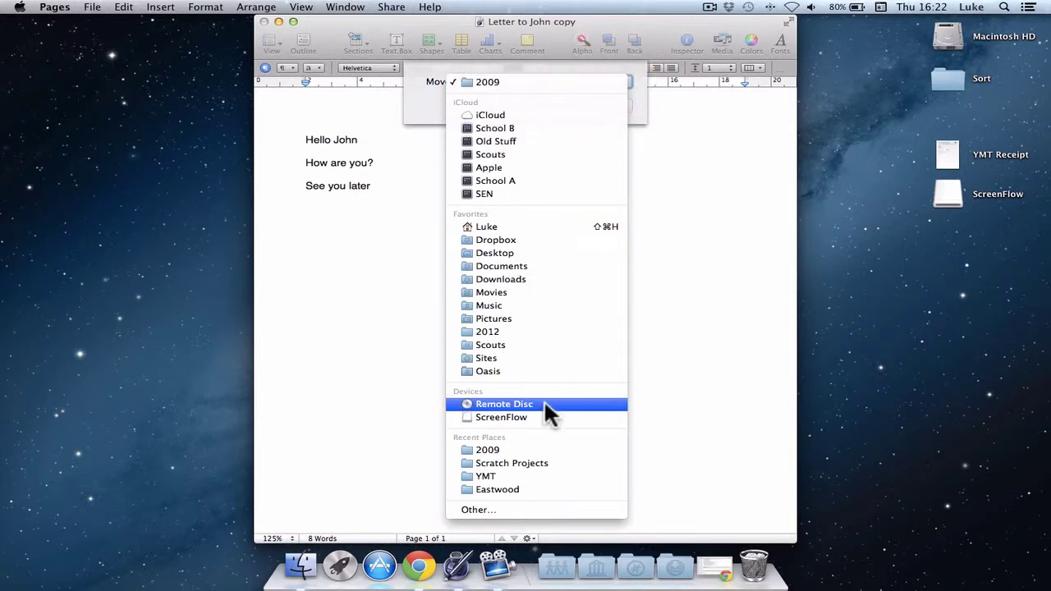
click(480, 510)
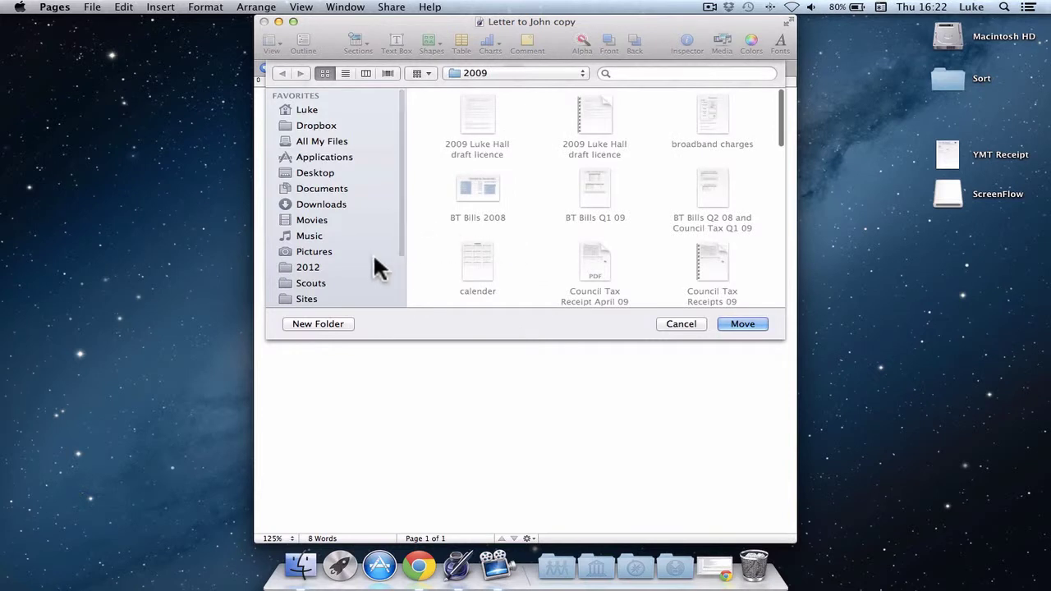
click(500, 73)
click(498, 87)
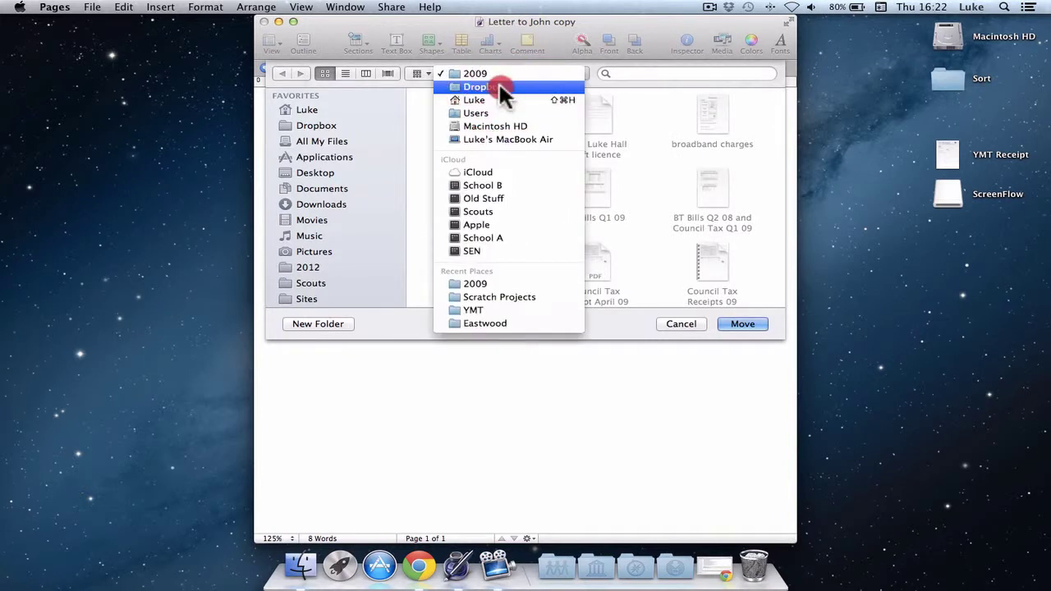
scroll(624, 271, down, 2)
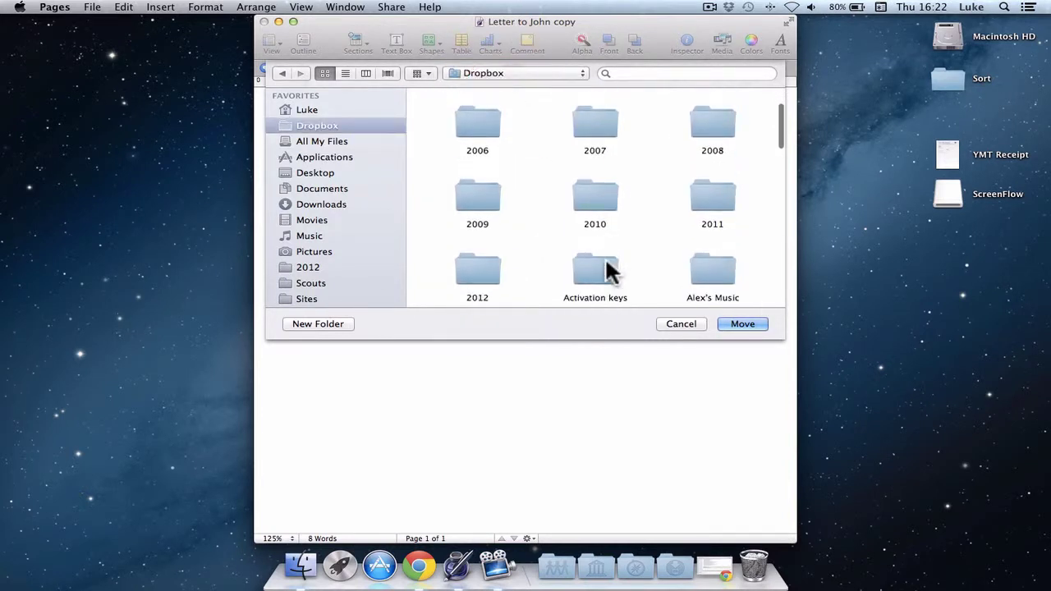
click(480, 263)
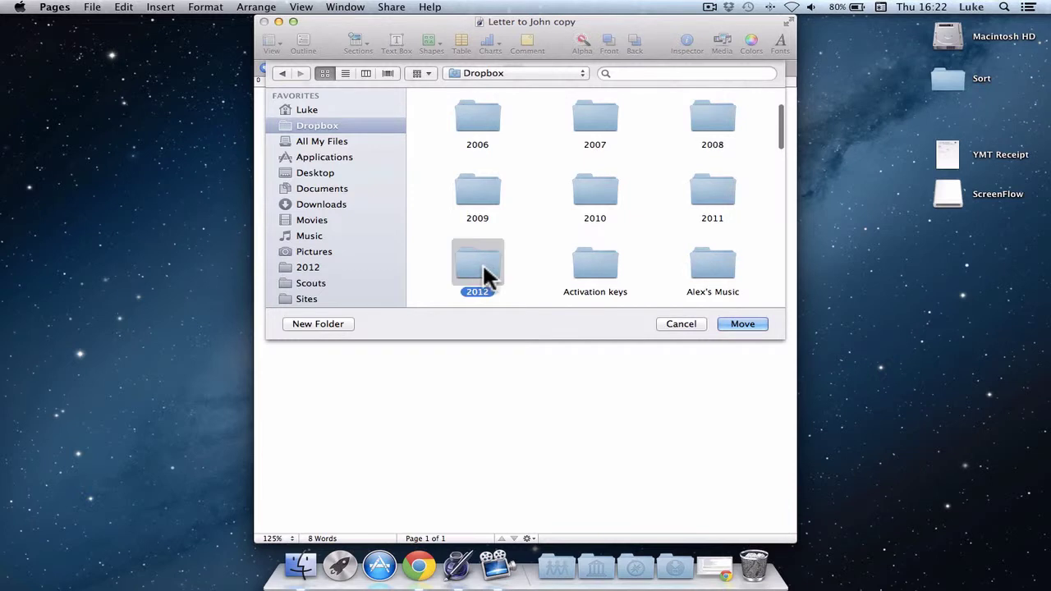
click(756, 325)
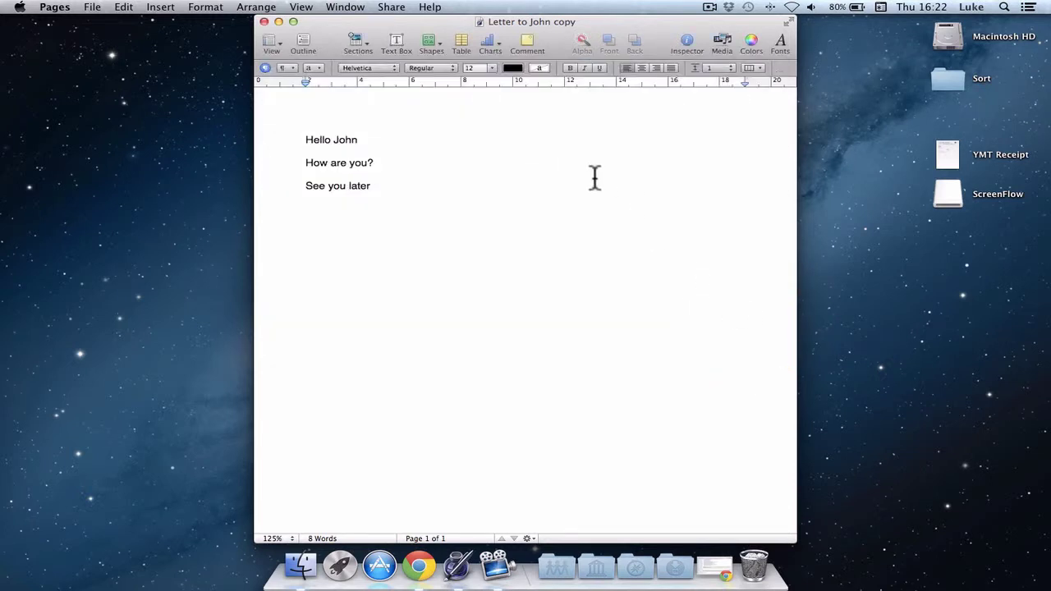
super+click(518, 22)
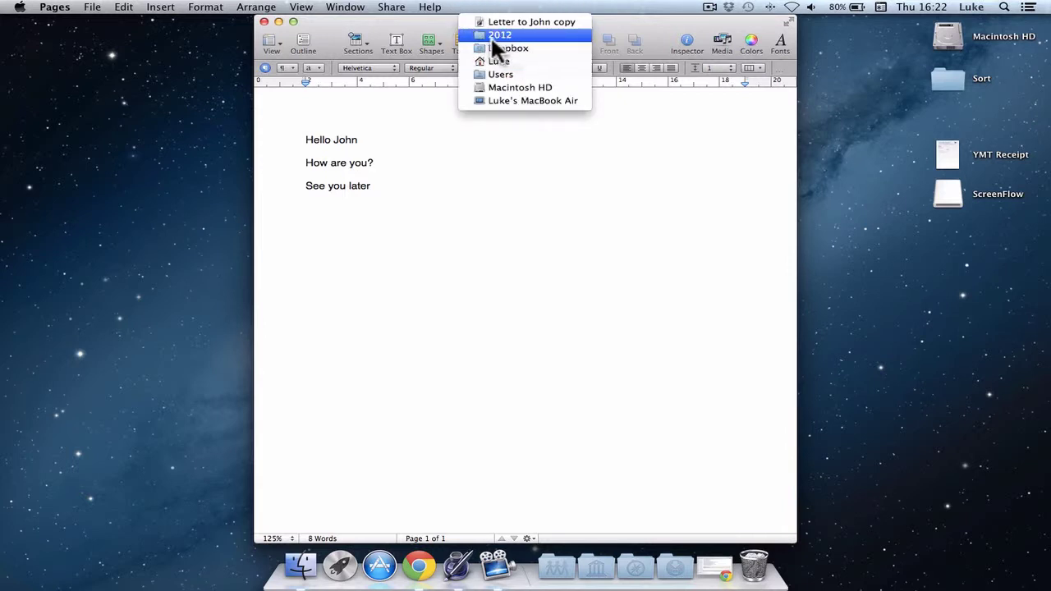
click(416, 24)
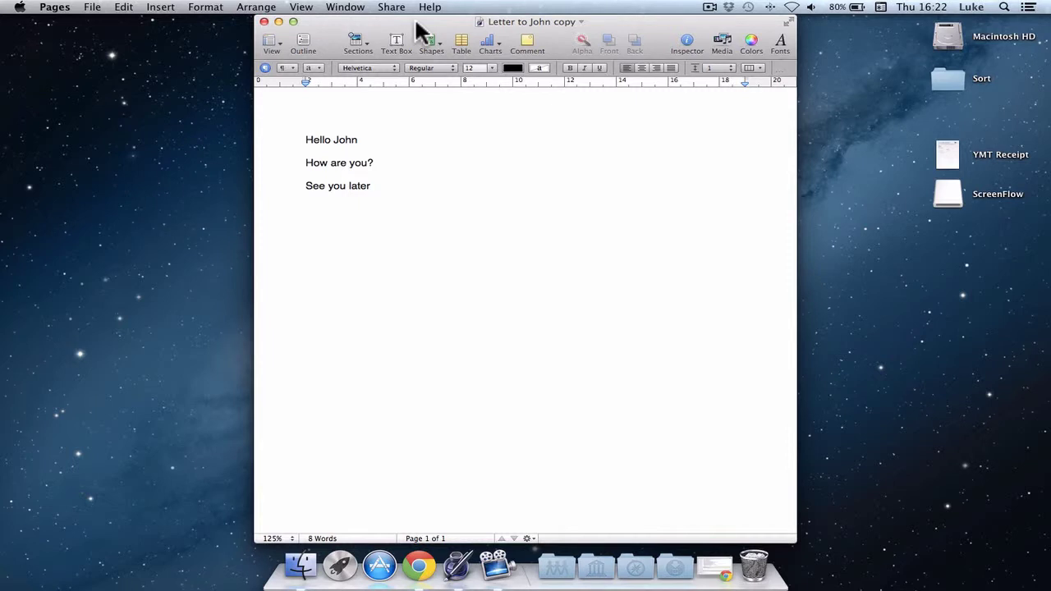